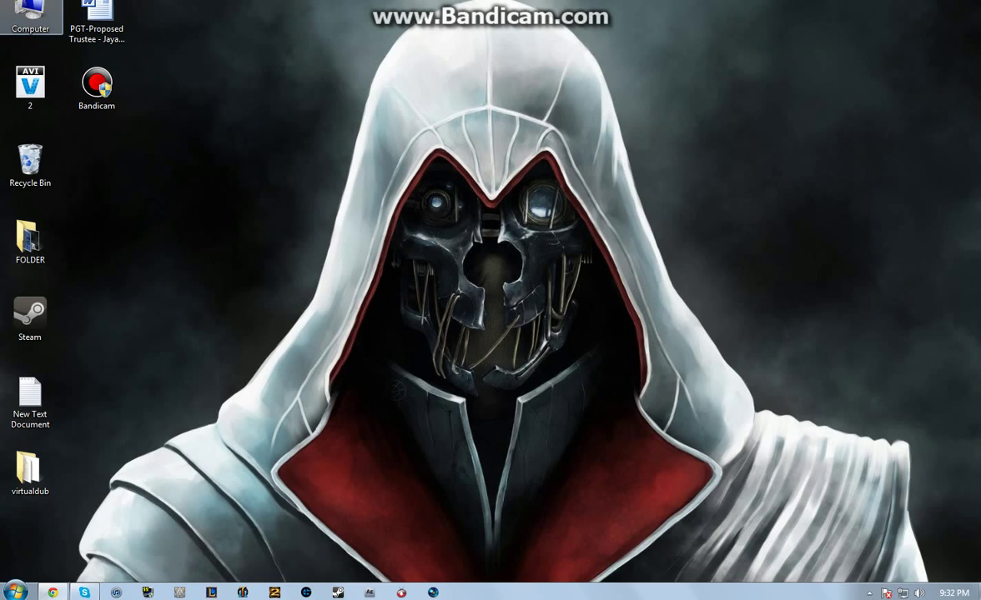
# Open the movies folder inside the Fraps folder on Local Disk (E:).
pyautogui.doubleClick(30, 17)
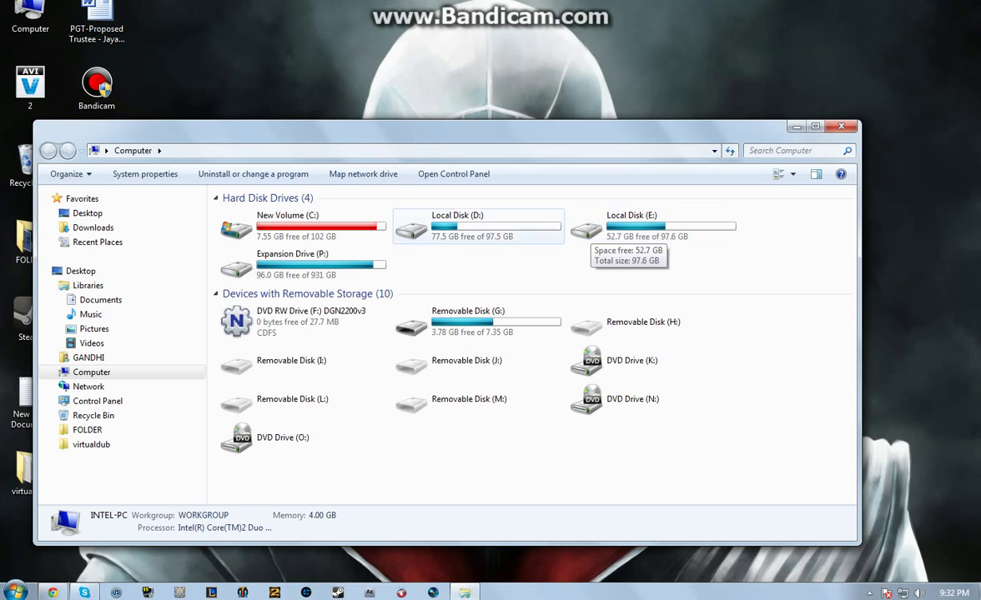
pyautogui.click(367, 267)
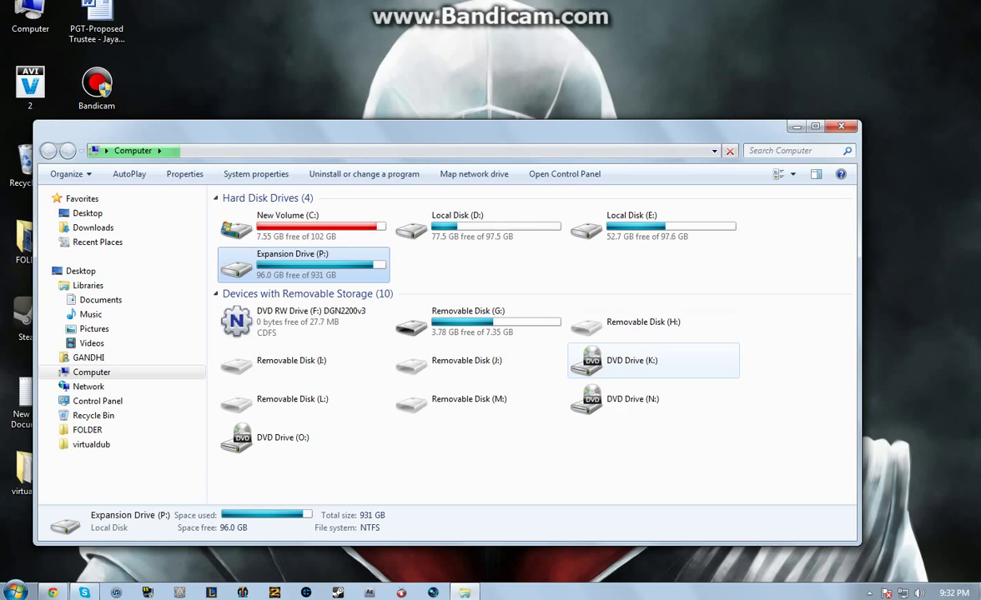
pyautogui.press('BackSpace')
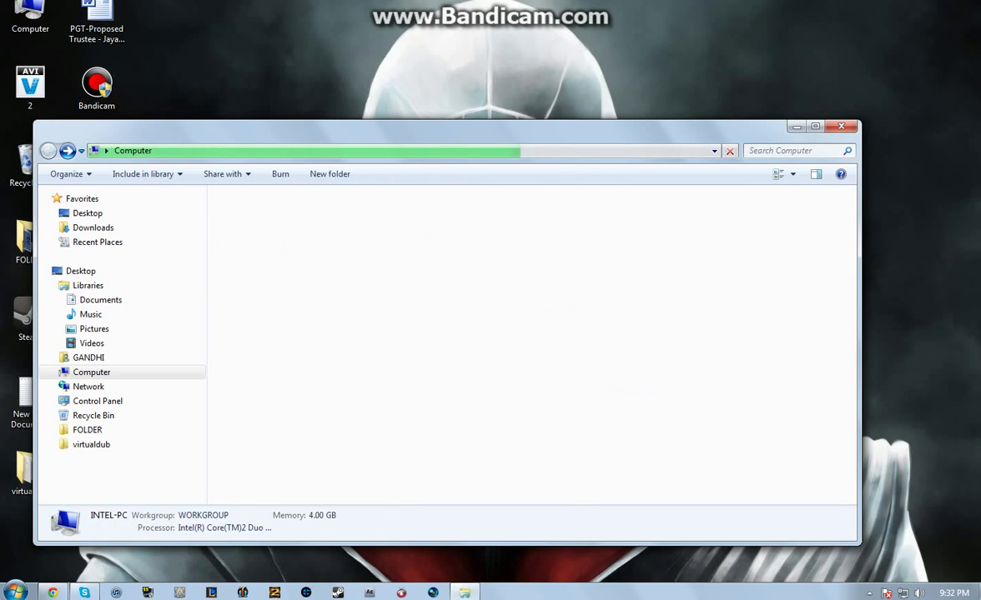
pyautogui.doubleClick(653, 225)
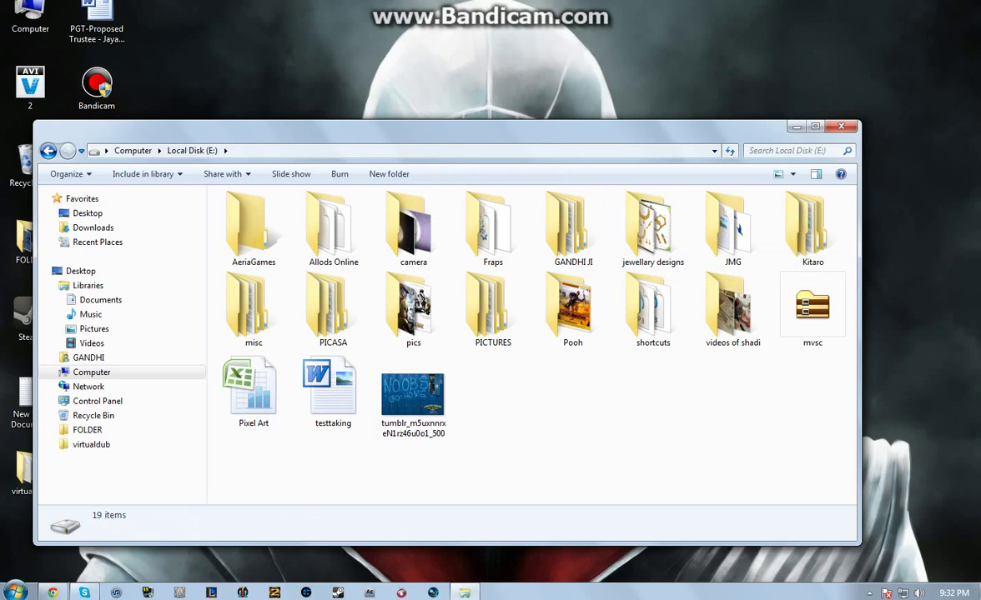
pyautogui.doubleClick(482, 227)
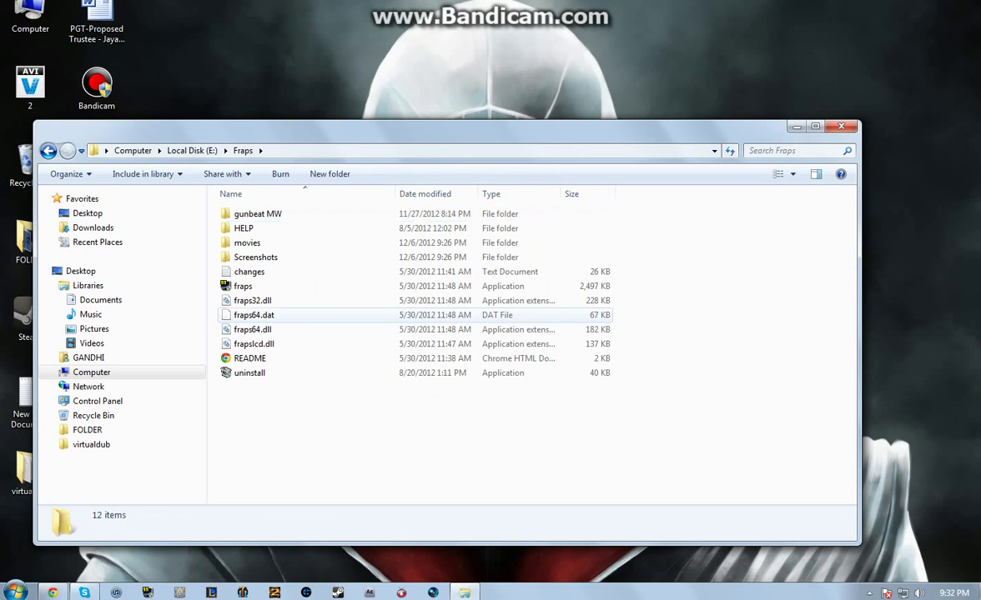
pyautogui.doubleClick(252, 242)
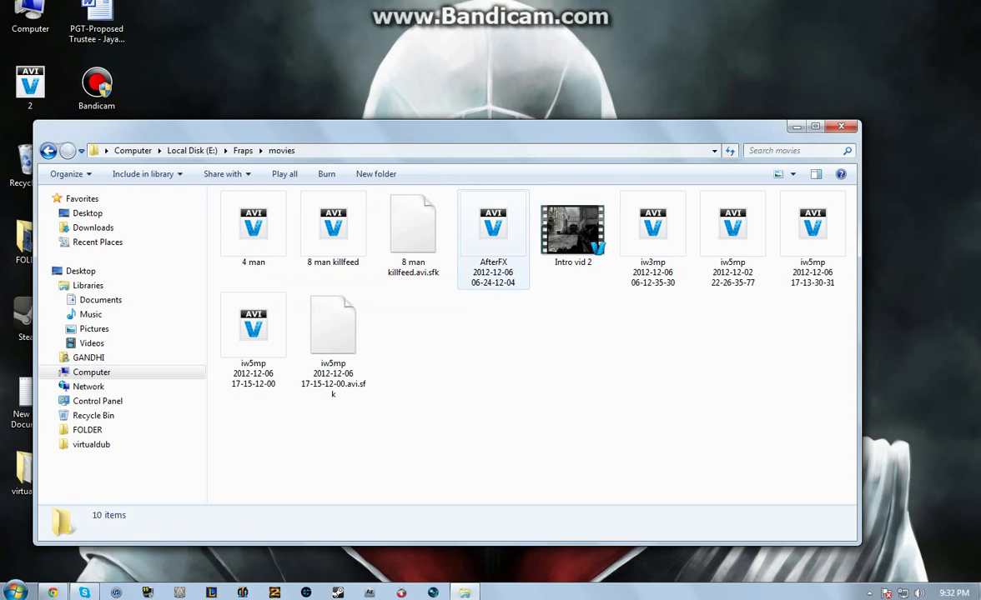
# Examine the length, size and frame details of the recorded video clips in the movies folder.
pyautogui.click(493, 239)
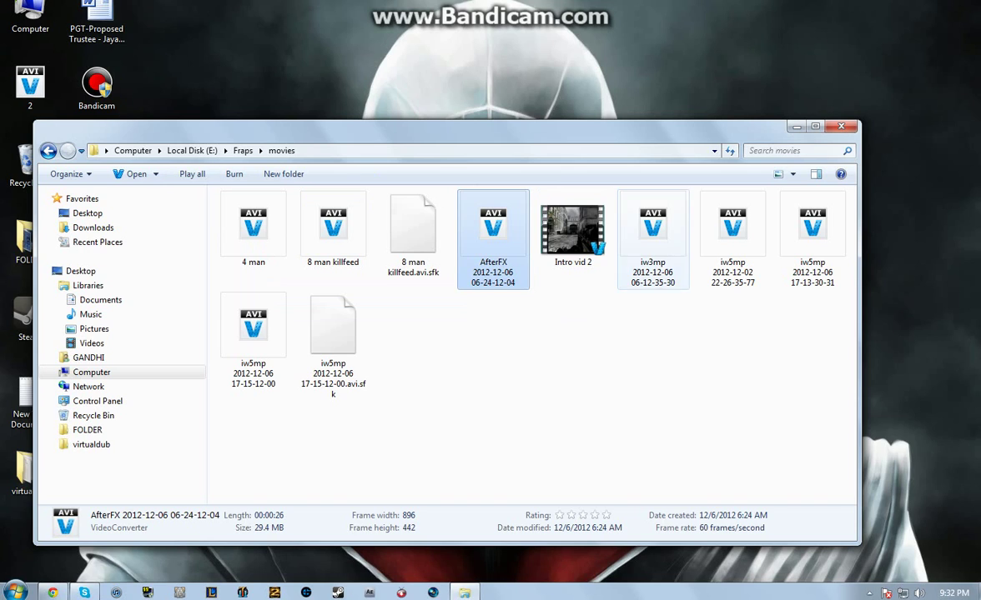
pyautogui.press('Right')
pyautogui.press('Right')
pyautogui.press('Right')
pyautogui.press('Right')
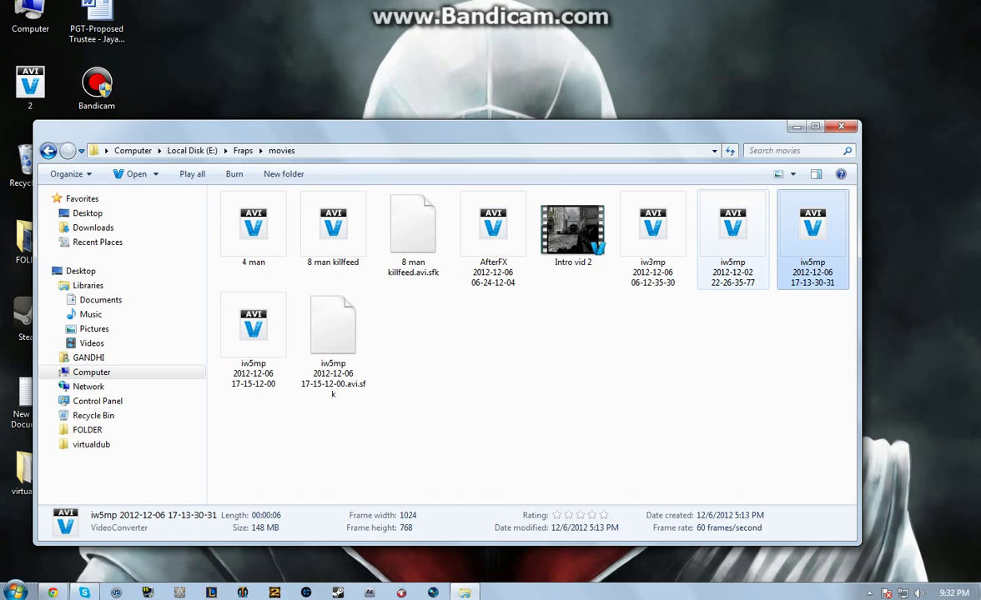
pyautogui.press('Left')
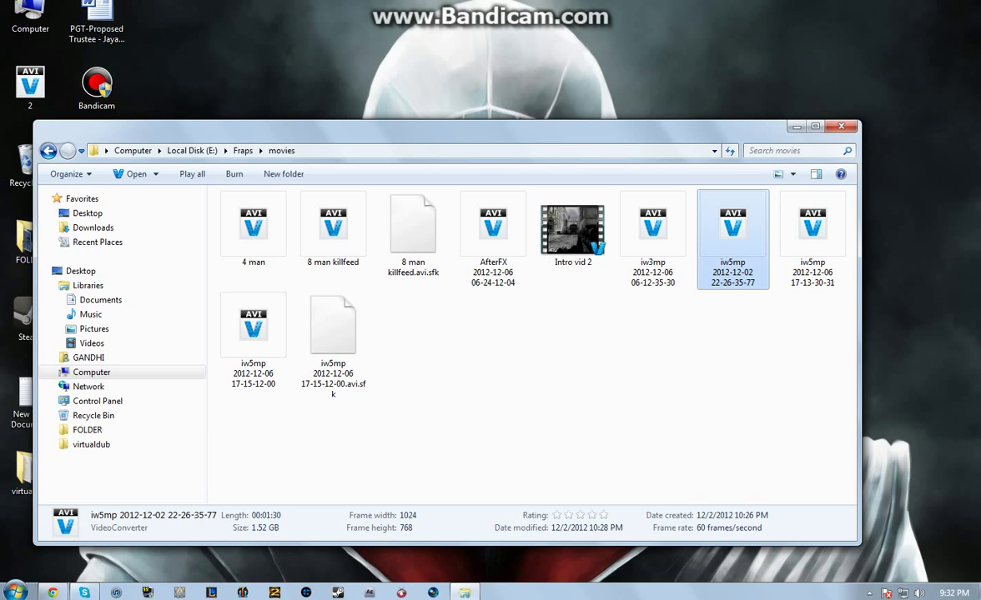
pyautogui.press('Right')
pyautogui.press('Right')
pyautogui.press('Up')
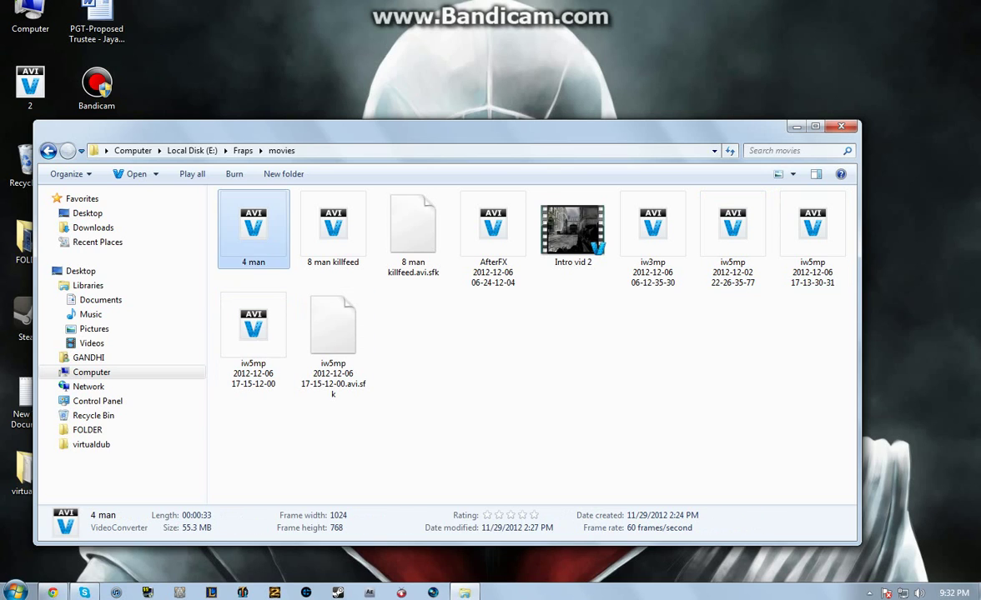
pyautogui.press('Right')
pyautogui.press('Left')
# Return to the drive overview and open Local Disk (D:).
pyautogui.press('BackSpace')
pyautogui.press('BackSpace')
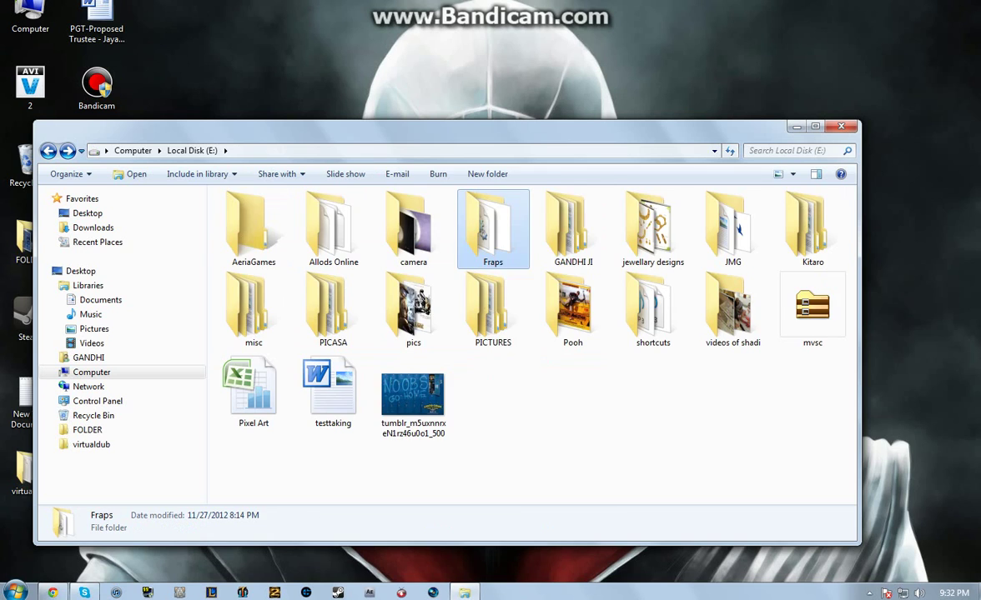
pyautogui.press('BackSpace')
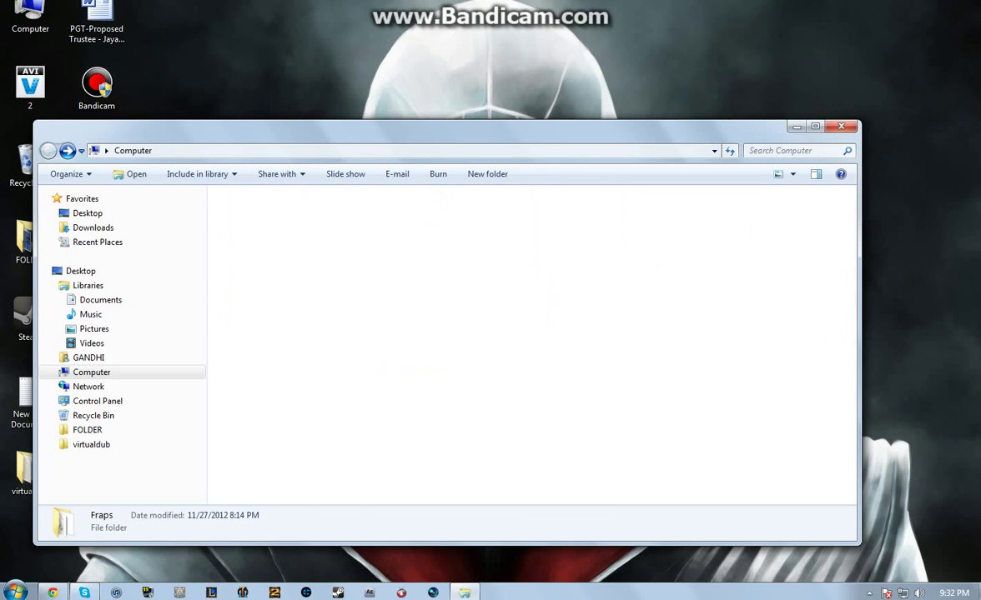
pyautogui.press('Return')
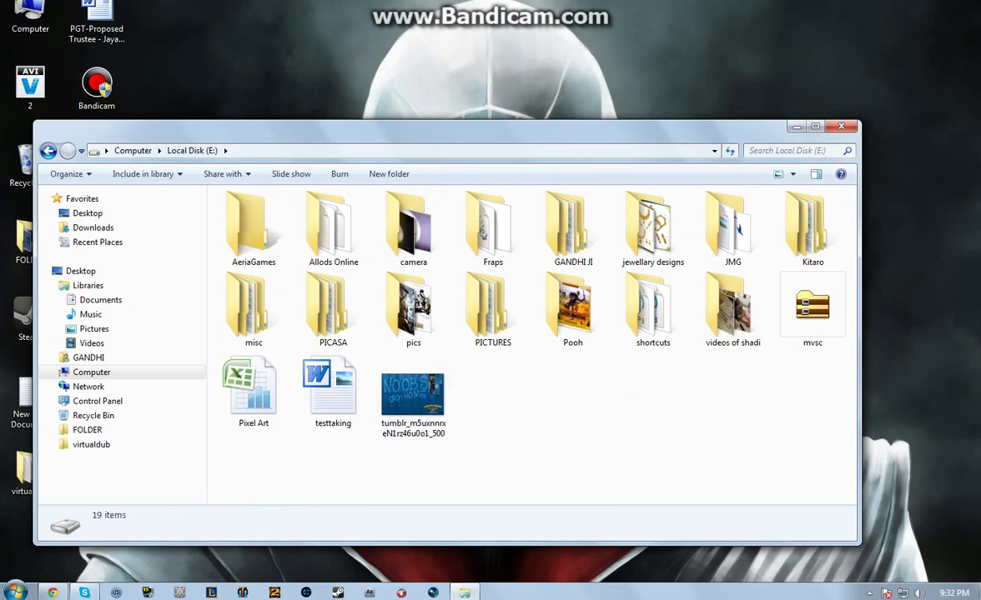
pyautogui.press('BackSpace')
pyautogui.press('Left')
pyautogui.press('Return')
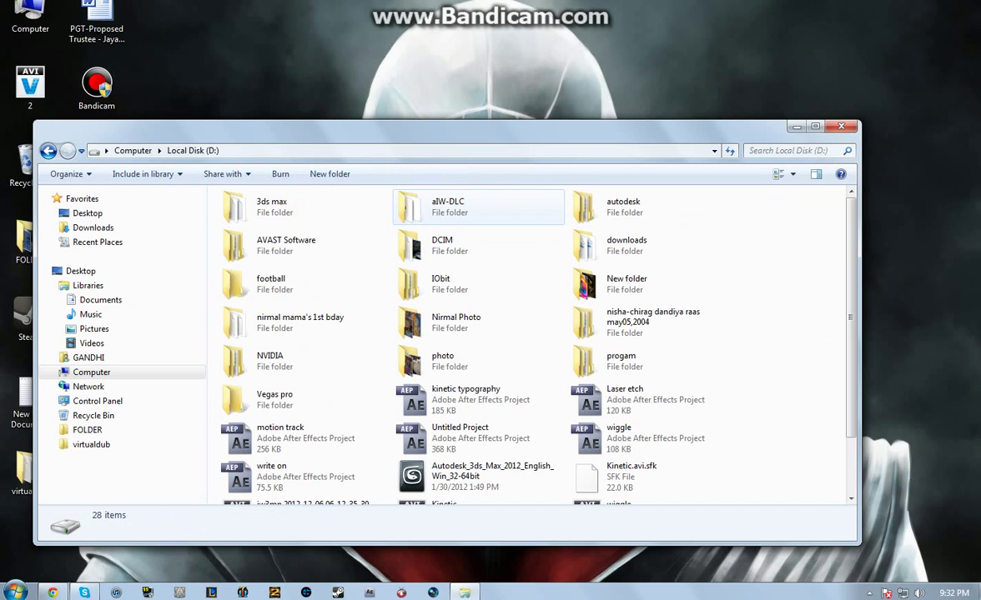
# Play the Kinetic video from Local Disk (D:) in VLC media player, then close the player.
pyautogui.scroll(-2, 529, 346)
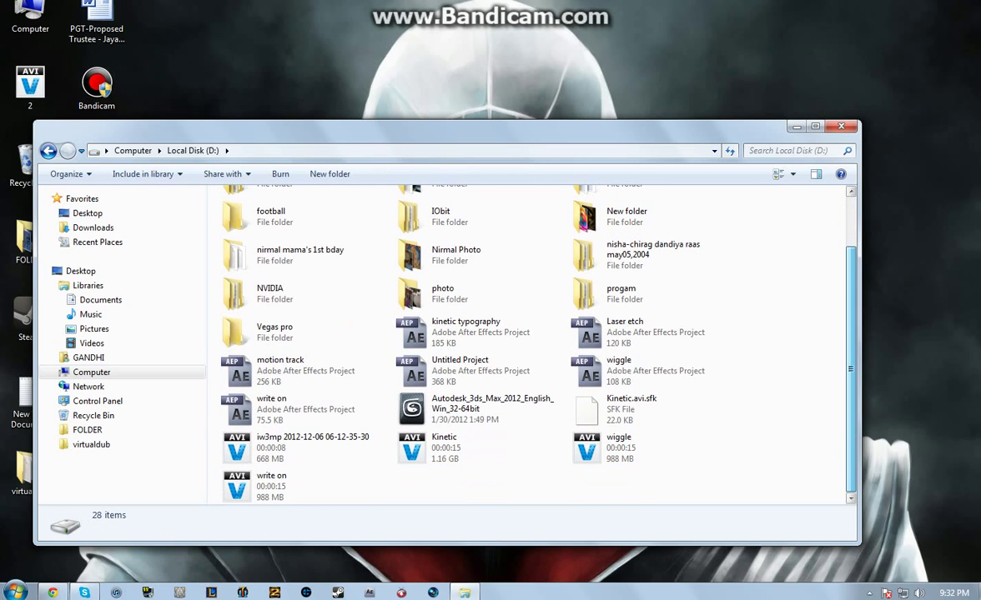
pyautogui.click(477, 449)
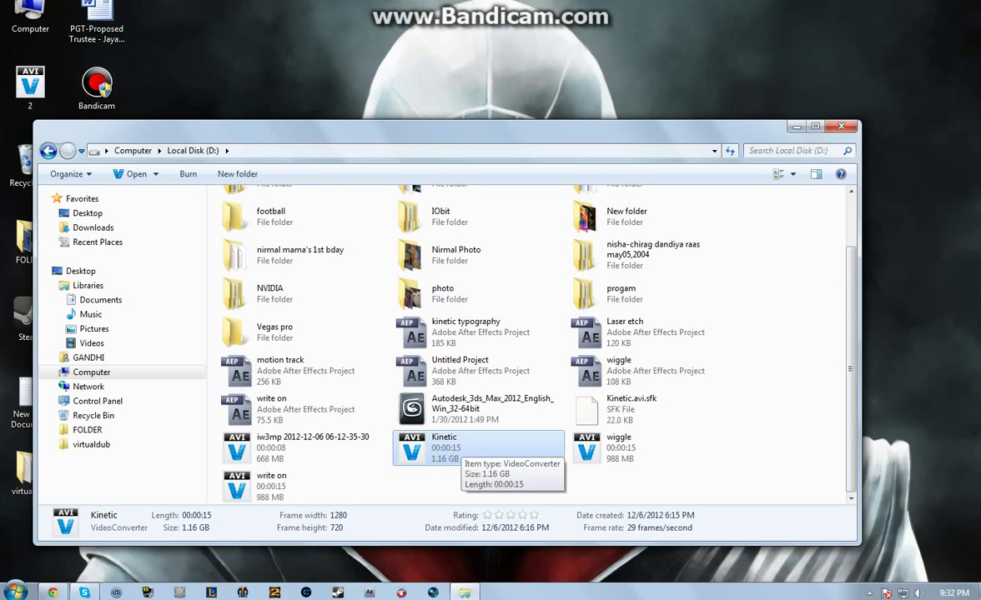
pyautogui.rightClick(451, 448)
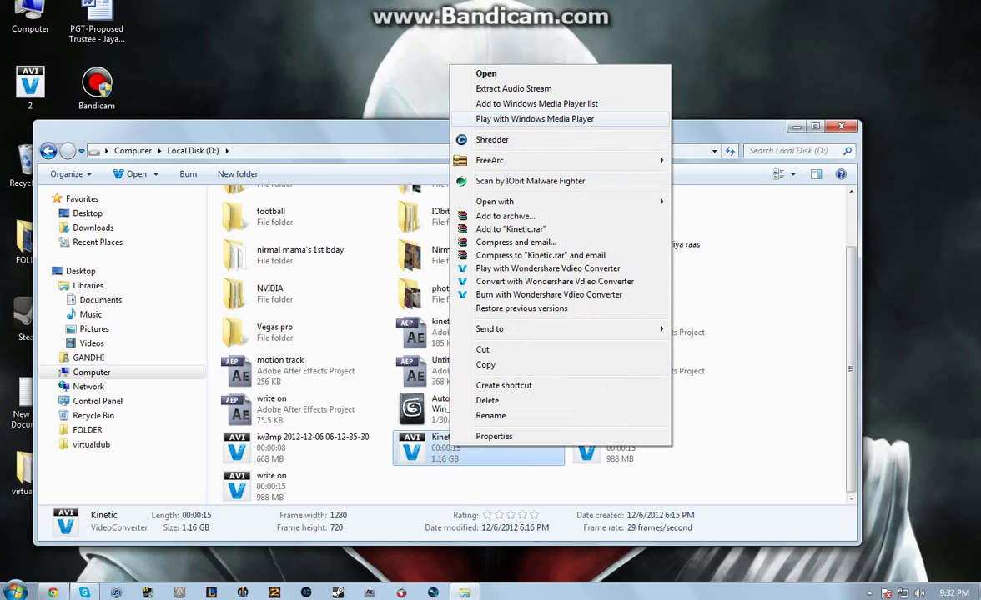
pyautogui.moveTo(567, 201)
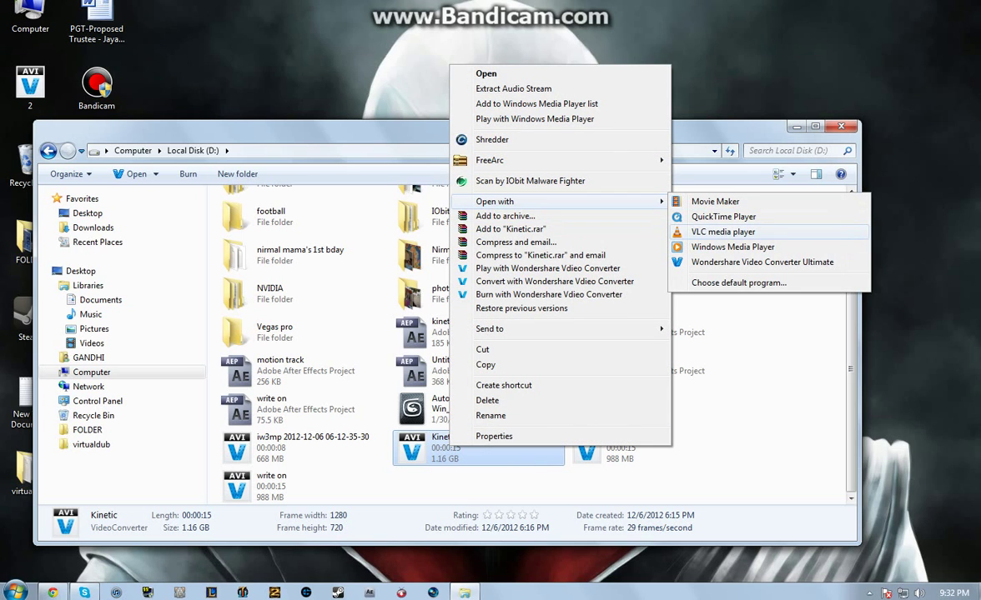
pyautogui.click(719, 230)
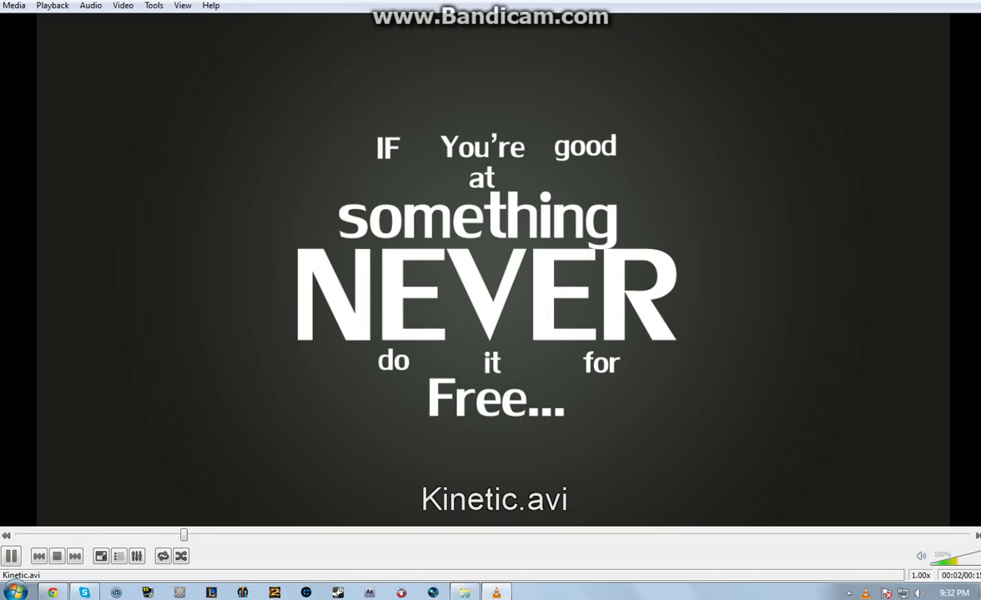
pyautogui.hotkey('alt', 'F4')
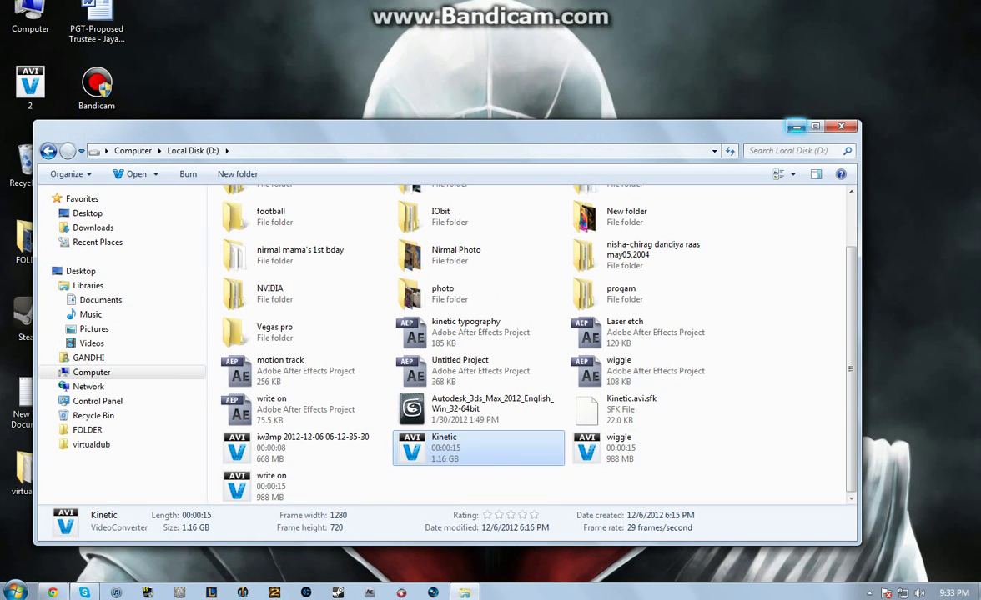
# Minimize the file explorer, switch to Chrome, and restore its window as a wide floating window over the desktop.
pyautogui.click(795, 126)
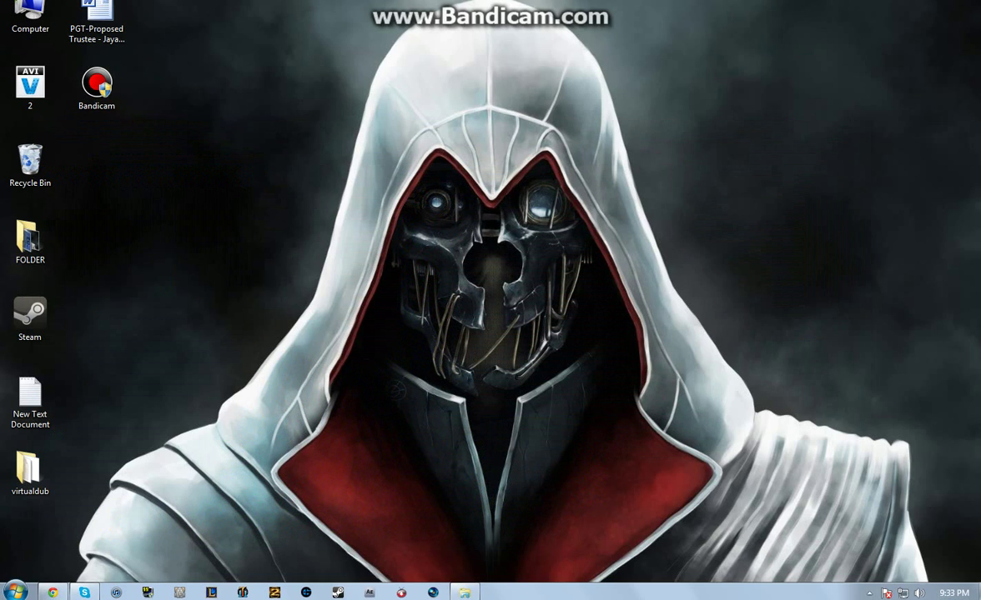
pyautogui.click(52, 592)
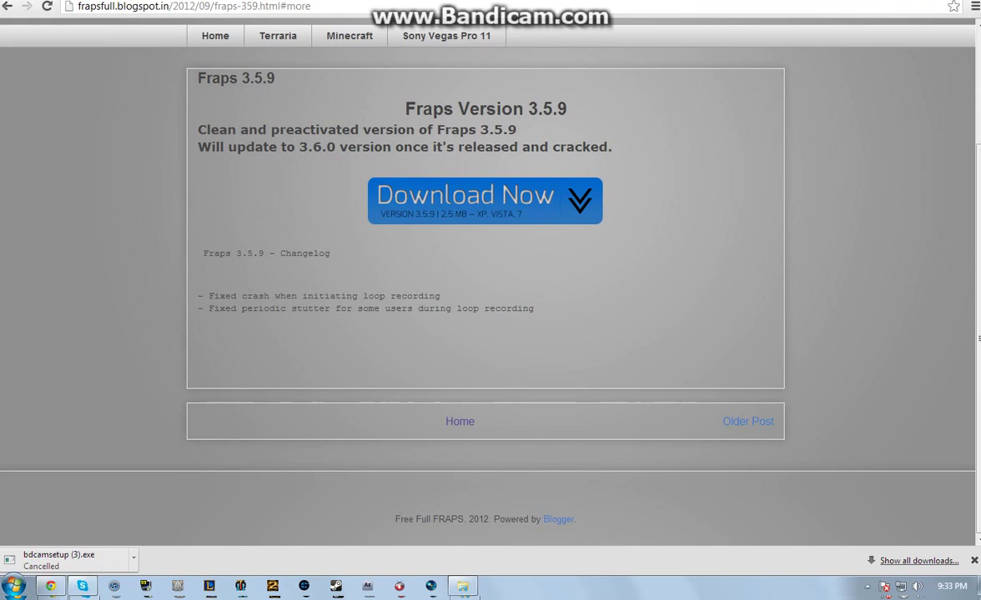
pyautogui.press('super+Down')
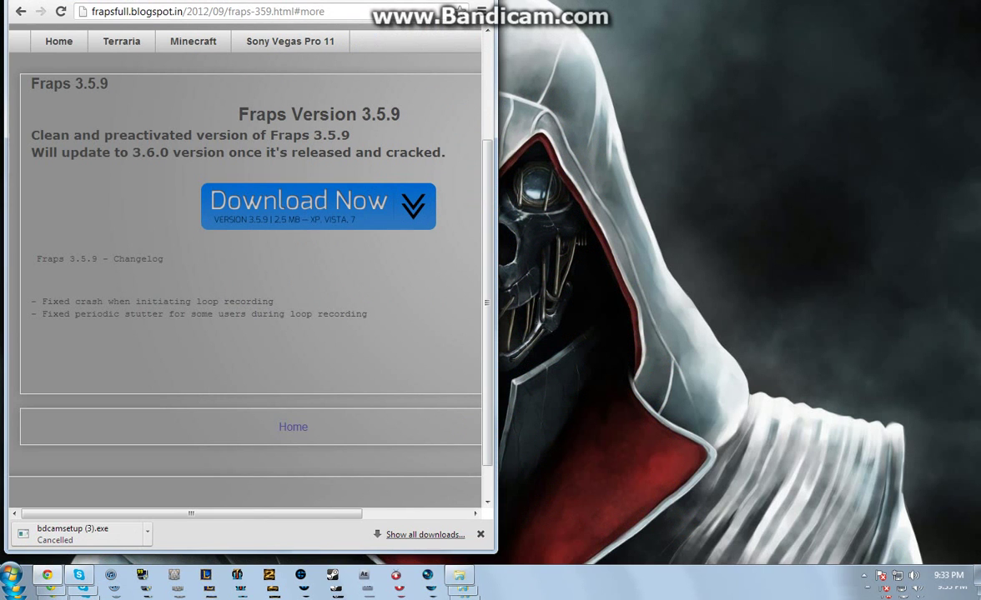
pyautogui.moveTo(251, 0); pyautogui.dragTo(250, 45)
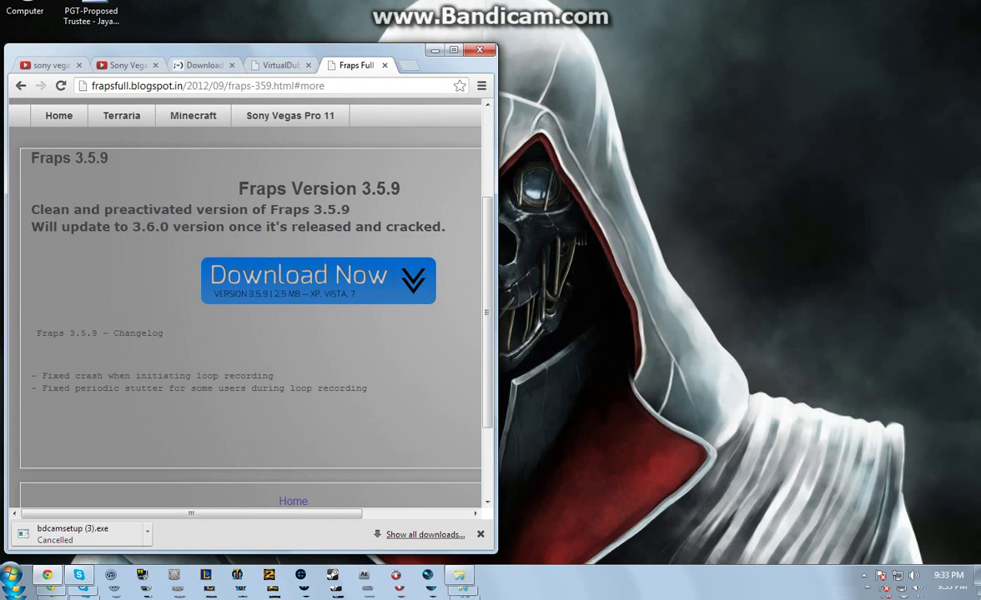
pyautogui.moveTo(497, 300); pyautogui.dragTo(918, 300)
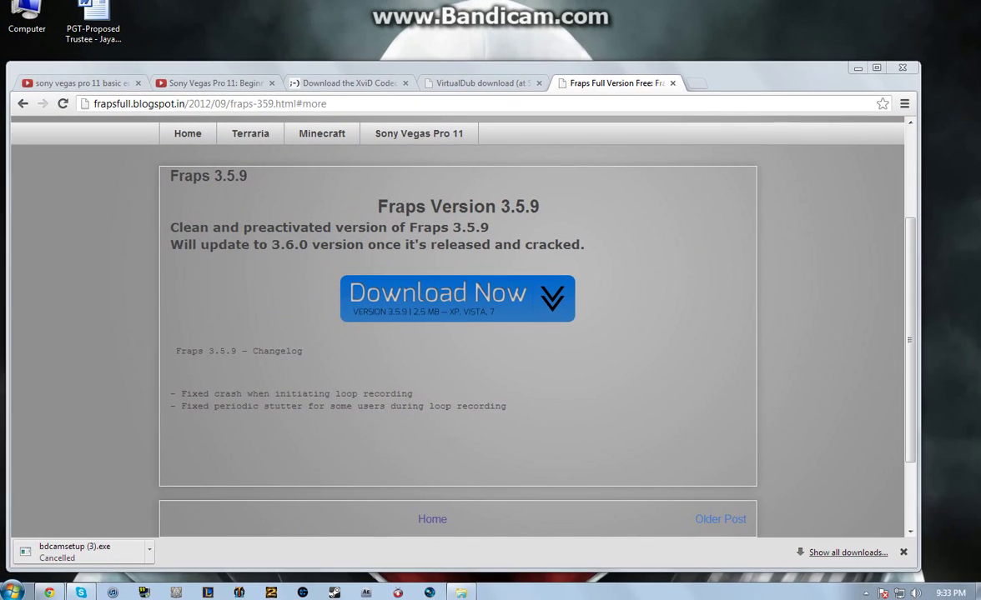
pyautogui.moveTo(313, 69); pyautogui.dragTo(337, 43)
# Request the XviD codec v1.3.2 for Windows download, cancel the save, and close the codec page.
pyautogui.click(377, 57)
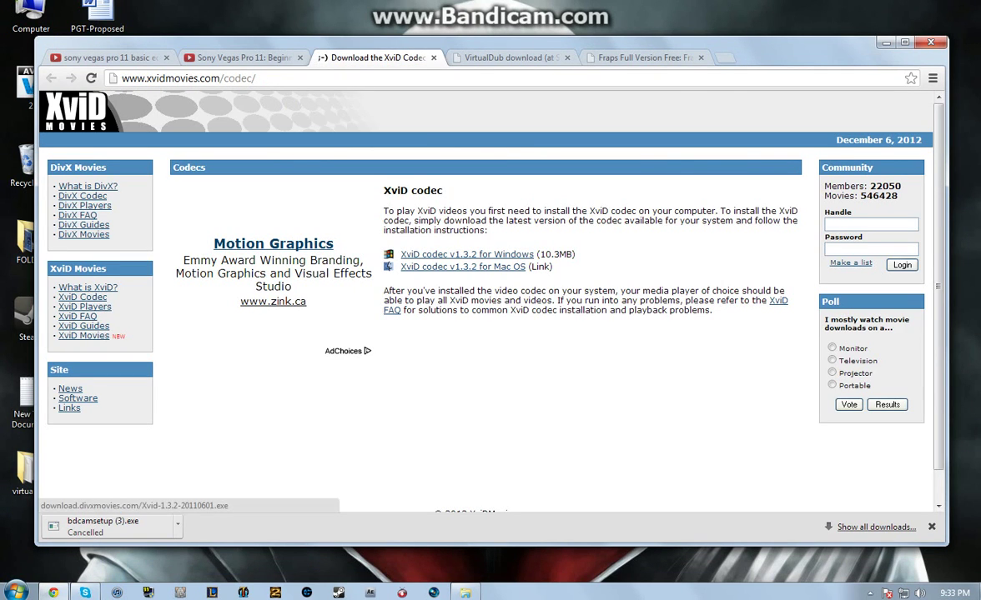
pyautogui.click(467, 254)
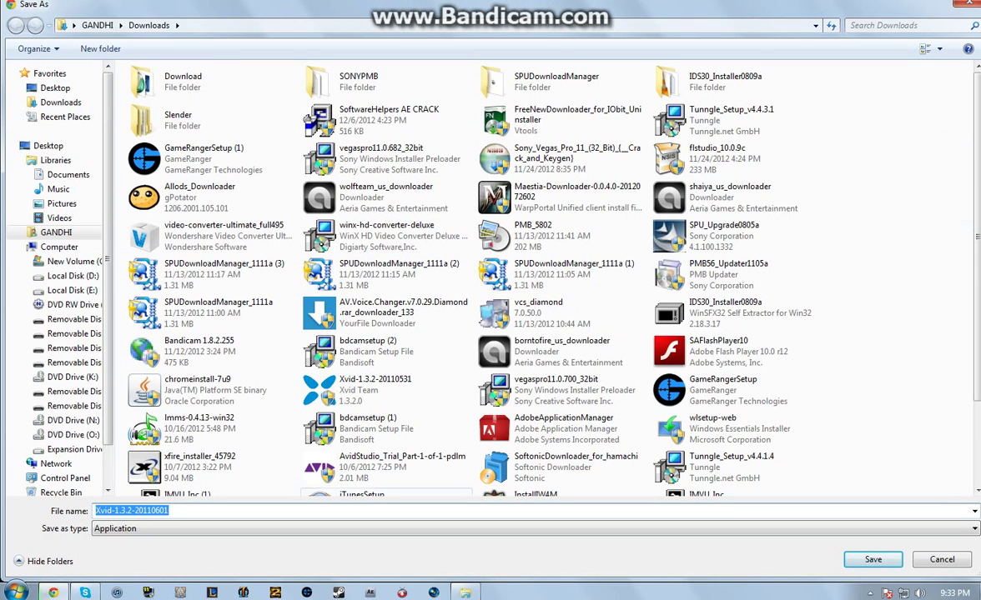
pyautogui.press('Escape')
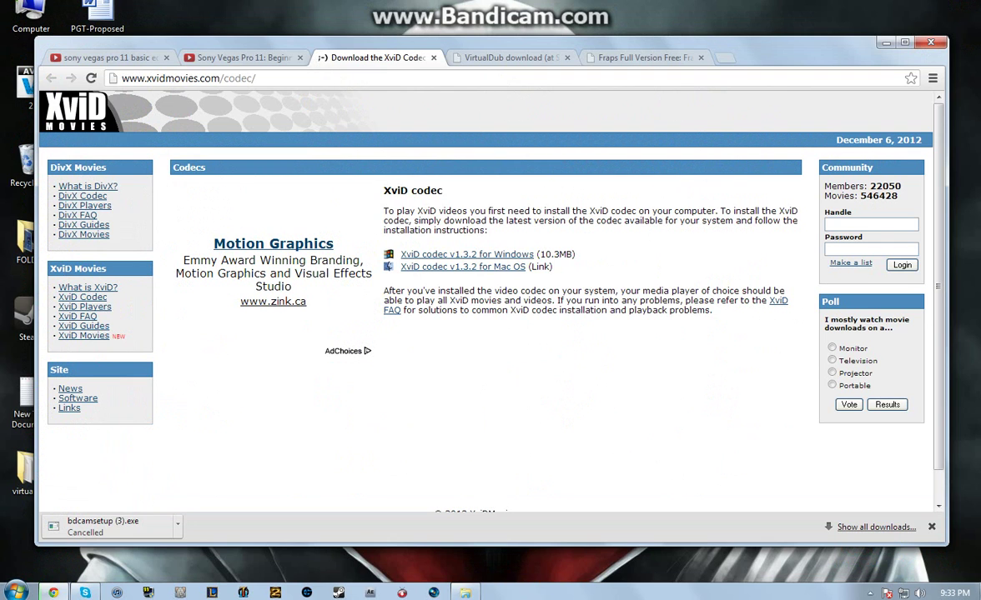
pyautogui.click(433, 58)
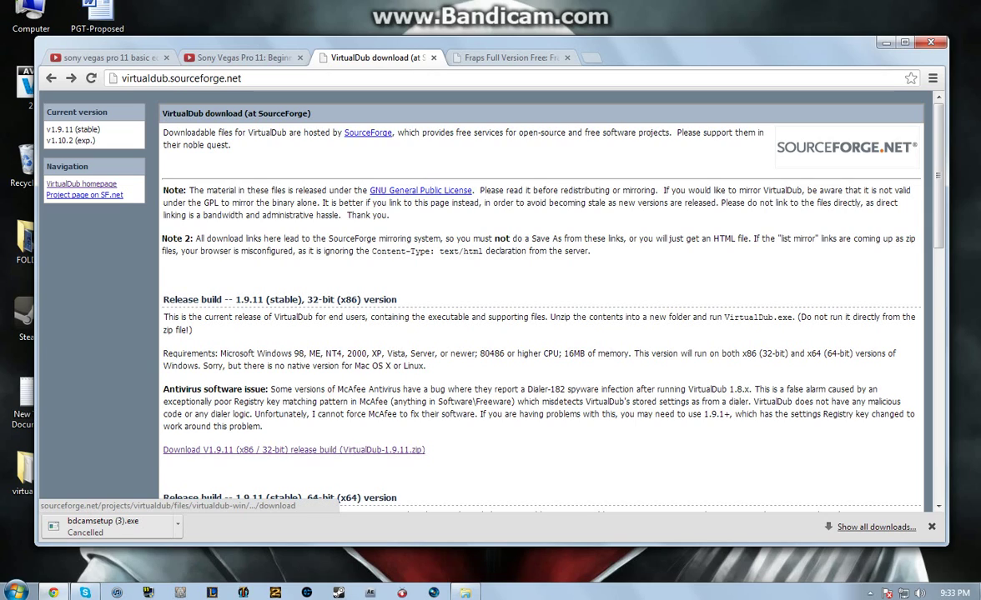
# Request the VirtualDub V1.9.11 32-bit release build, locate the existing VirtualDub-1.9.11 archive, cancel the save, and close the download page.
pyautogui.click(294, 451)
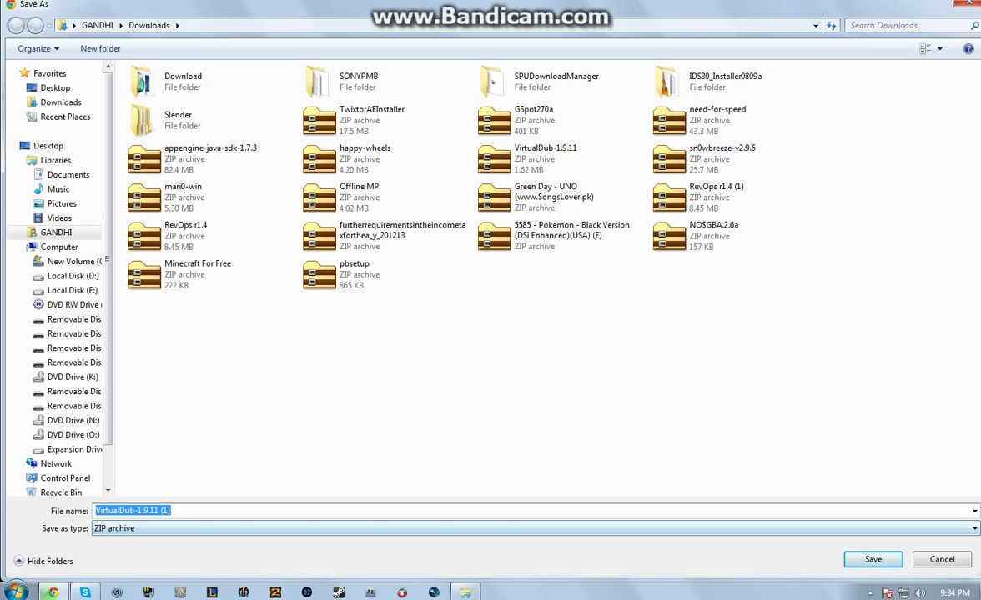
pyautogui.moveTo(172, 510); pyautogui.dragTo(164, 510)
pyautogui.moveTo(751, 5); pyautogui.dragTo(751, 3)
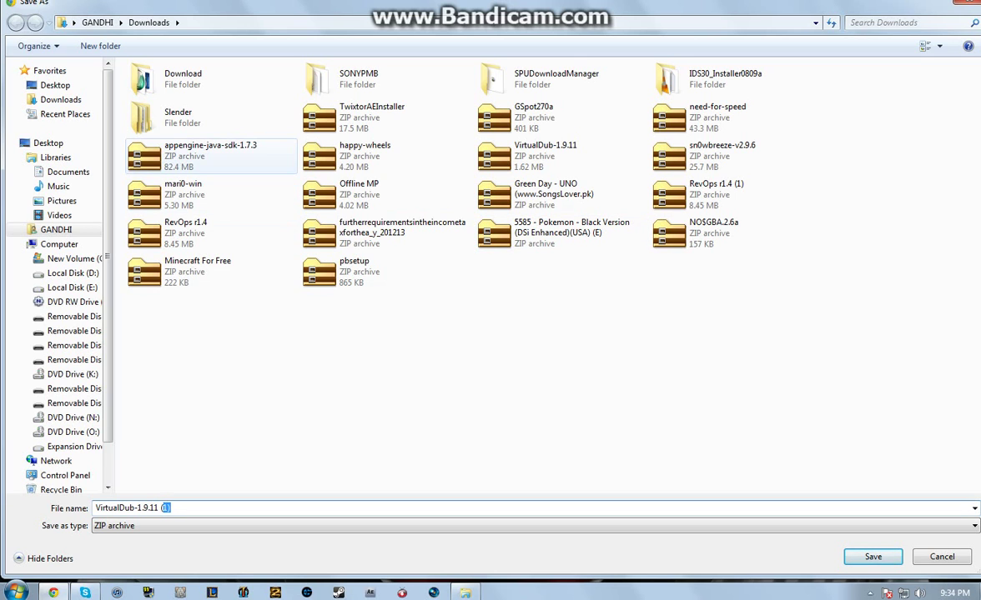
pyautogui.click(560, 156)
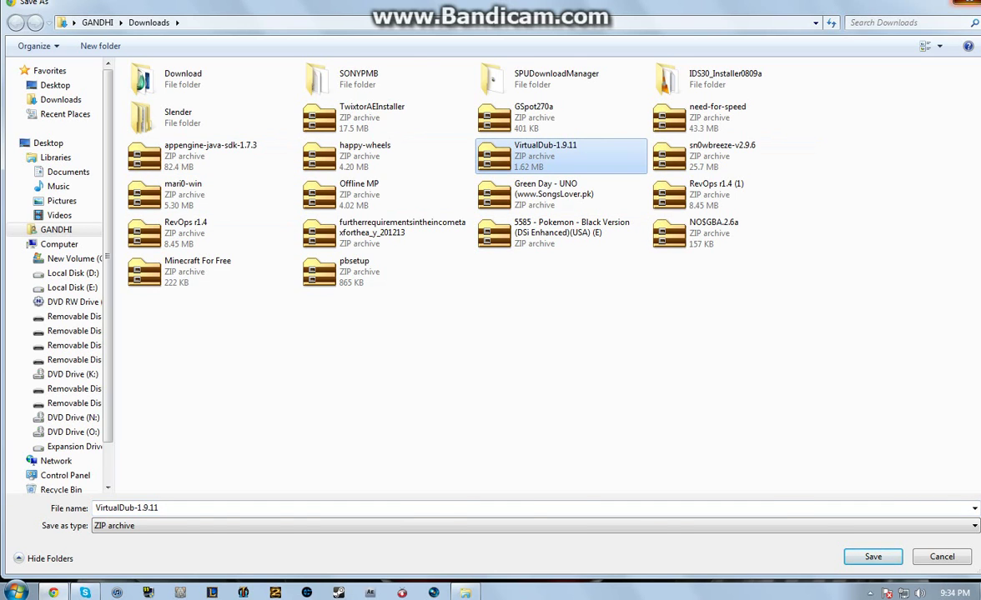
pyautogui.click(967, 3)
pyautogui.click(434, 58)
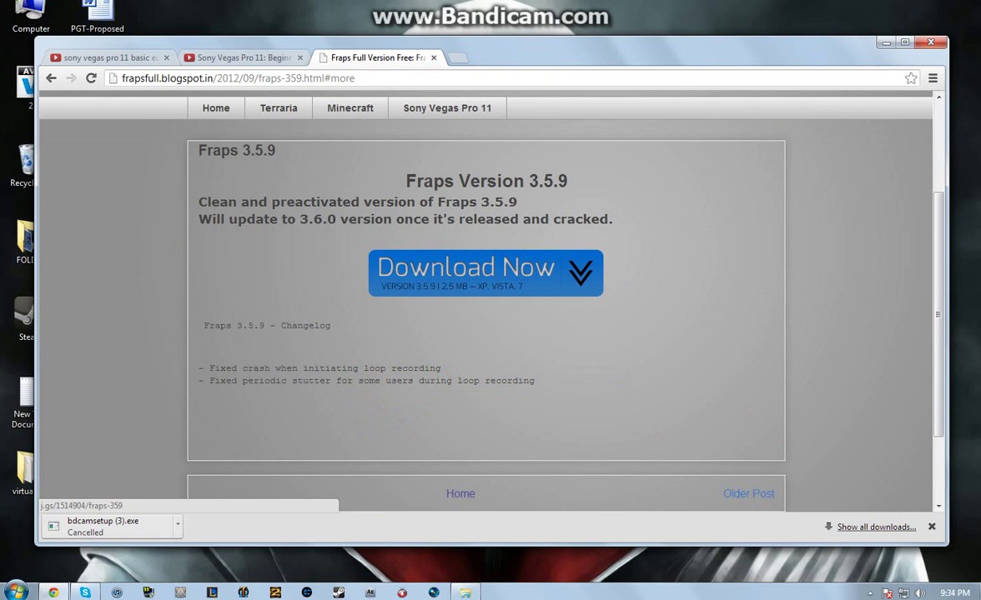
# Request the Fraps 3.5.9 download through its AdF.ly link, cancel the save, close the download pages and minimize the browser.
pyautogui.click(485, 273)
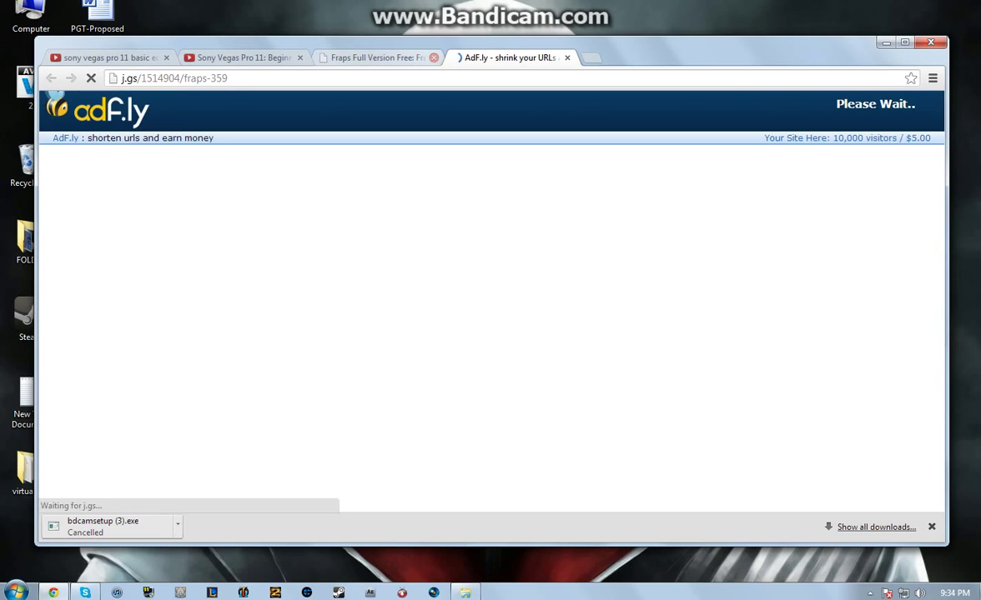
pyautogui.click(434, 57)
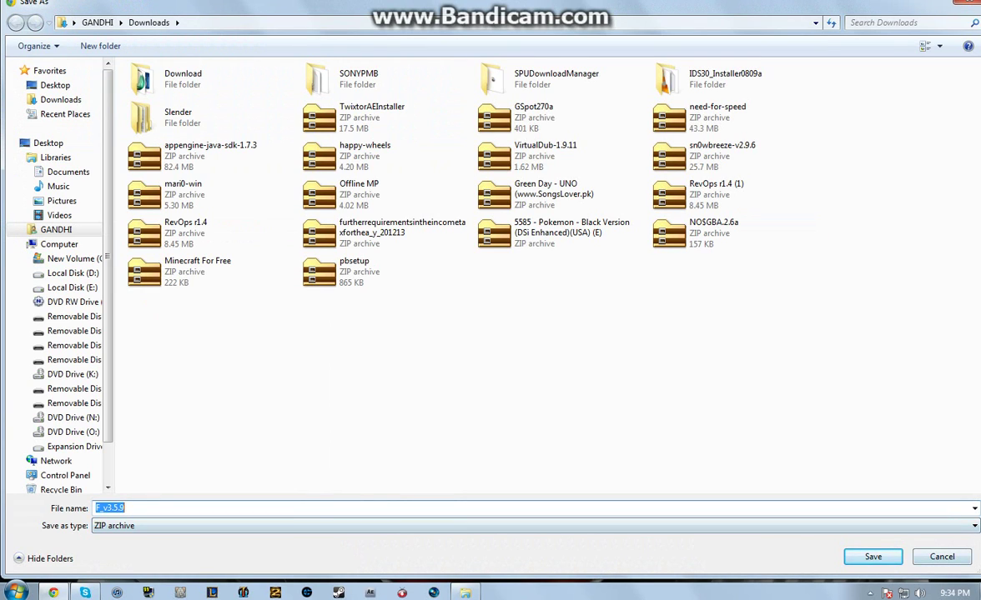
pyautogui.press('Escape')
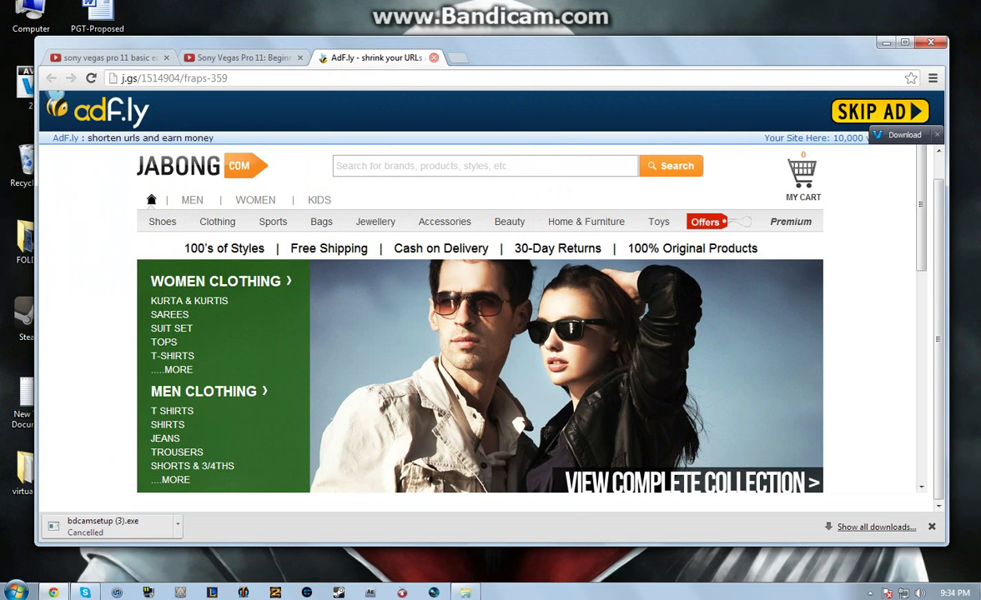
pyautogui.click(457, 59)
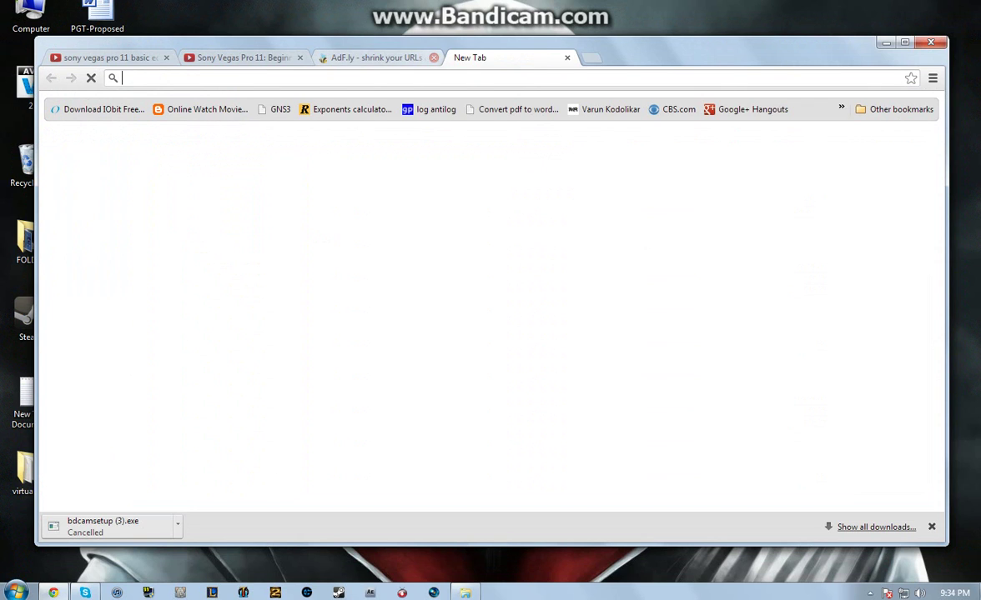
pyautogui.click(434, 57)
pyautogui.click(886, 41)
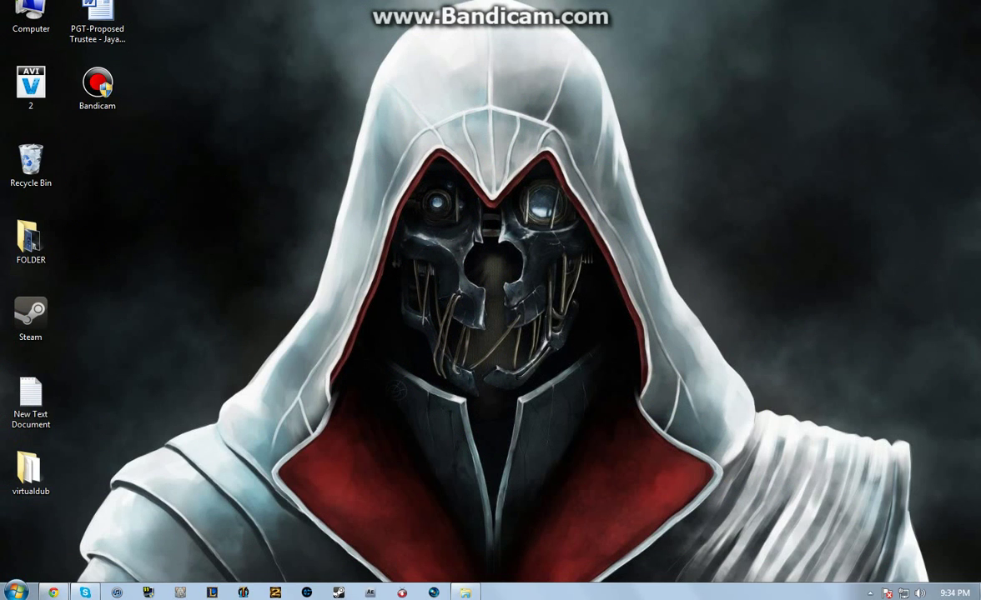
pyautogui.doubleClick(30, 471)
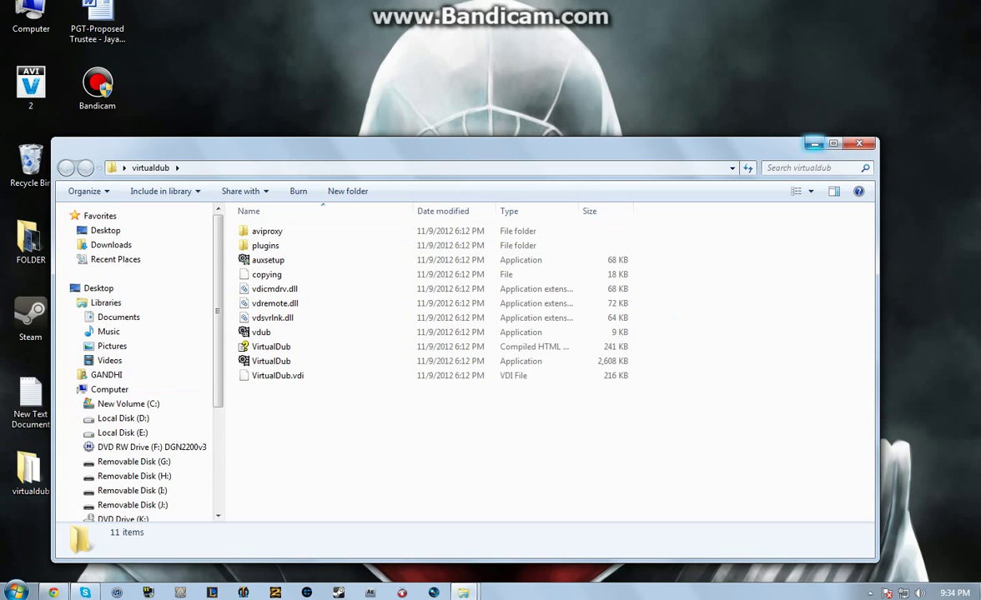
pyautogui.click(813, 144)
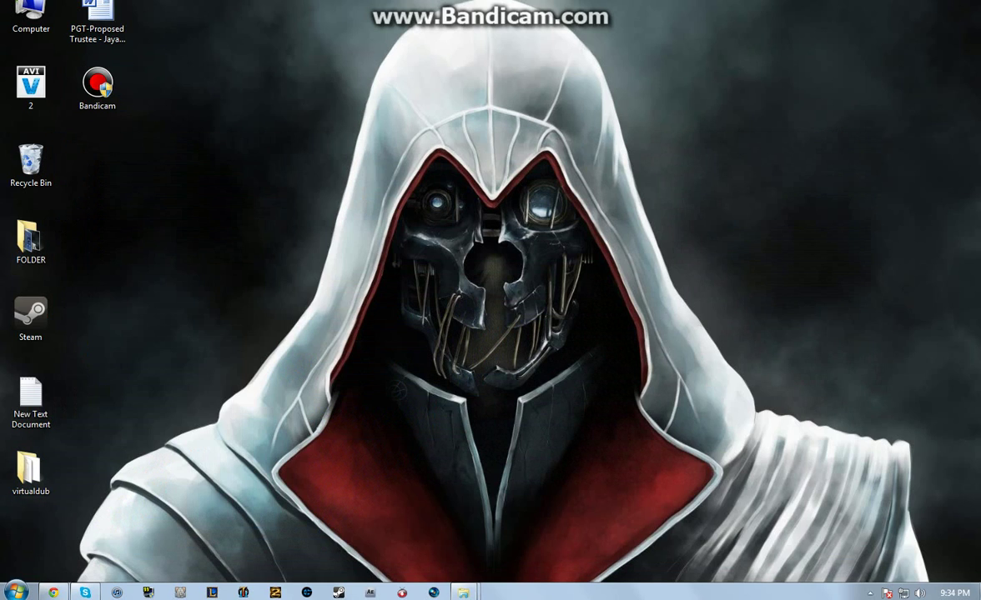
pyautogui.doubleClick(30, 471)
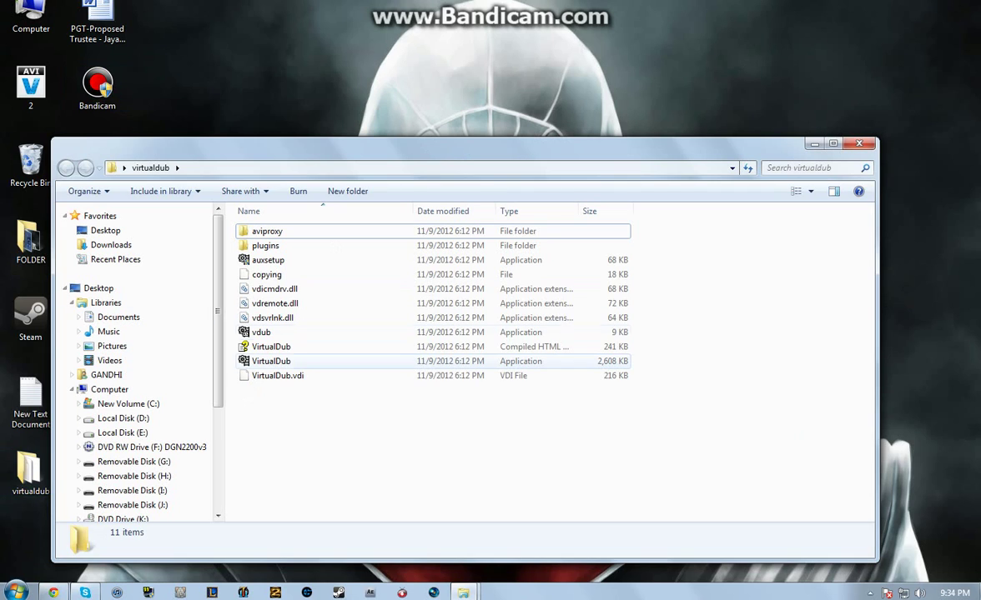
pyautogui.click(814, 144)
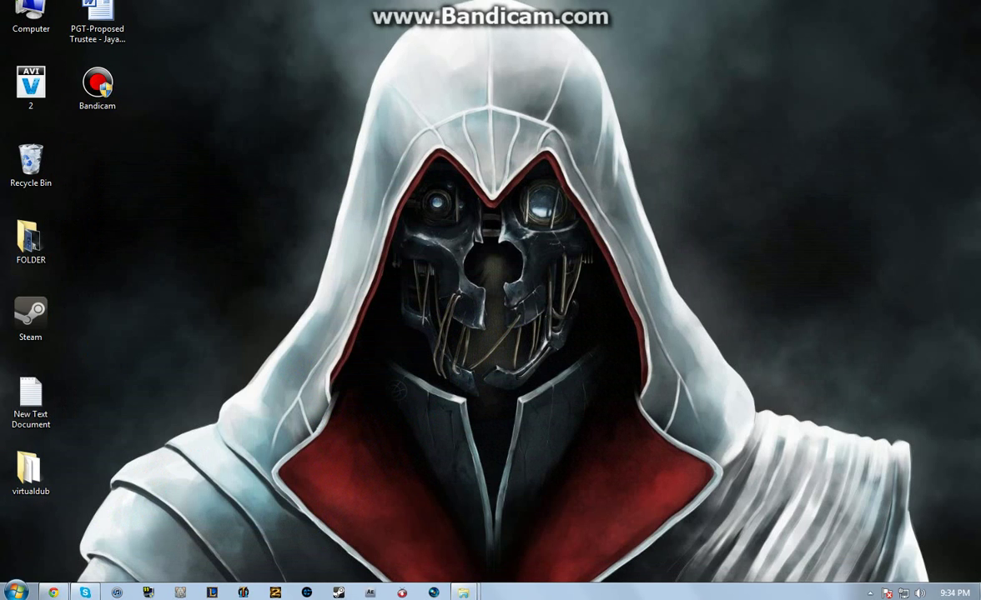
# Launch the VirtualDub application from the virtualdub folder on the desktop, then close the folder window.
pyautogui.doubleClick(30, 471)
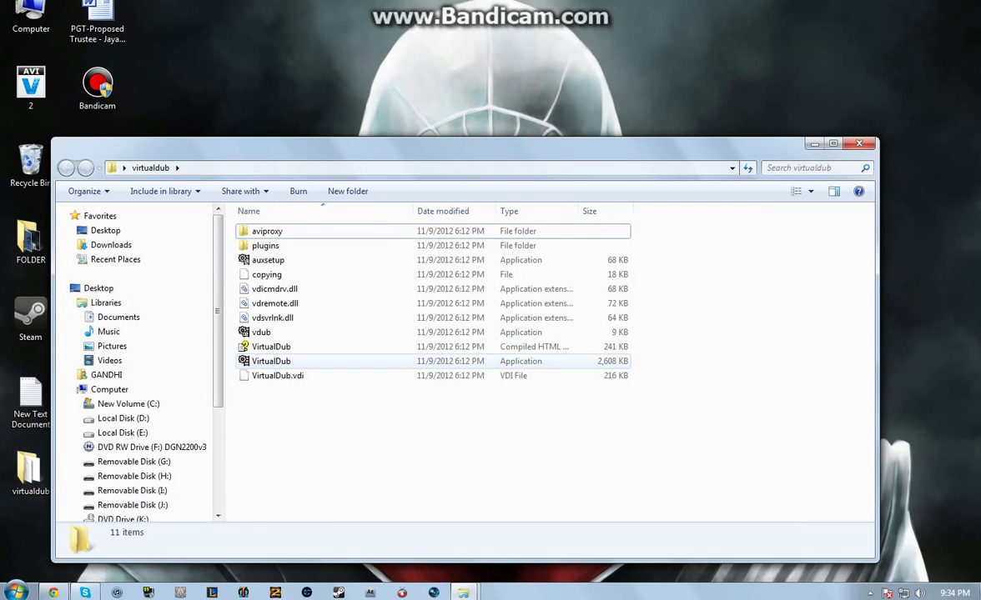
pyautogui.doubleClick(271, 361)
pyautogui.click(532, 302)
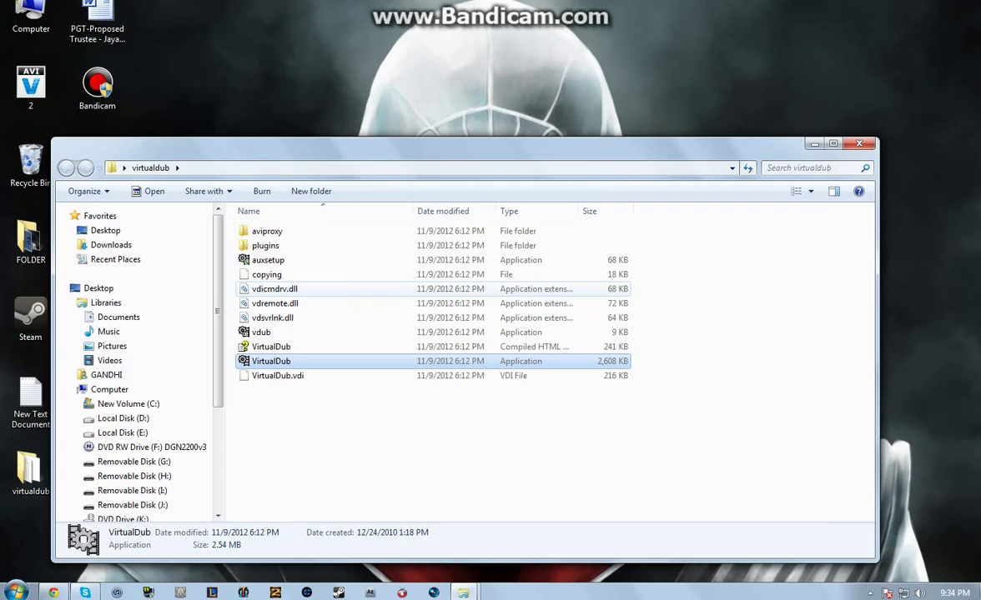
pyautogui.click(859, 143)
# Open the Kinetic video from Local Disk (D:) in VirtualDub.
pyautogui.click(114, 48)
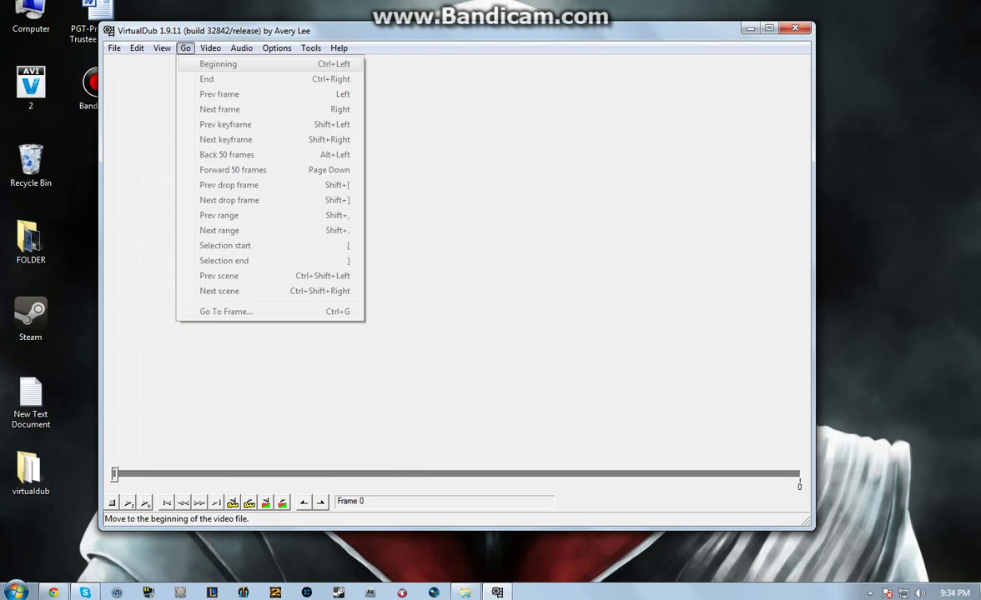
pyautogui.click(156, 64)
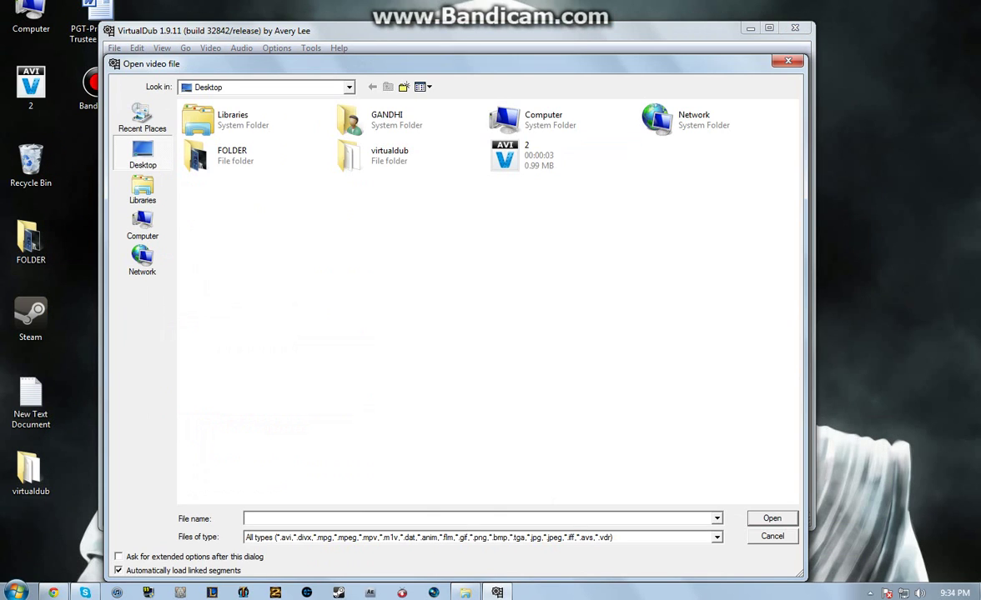
pyautogui.doubleClick(538, 120)
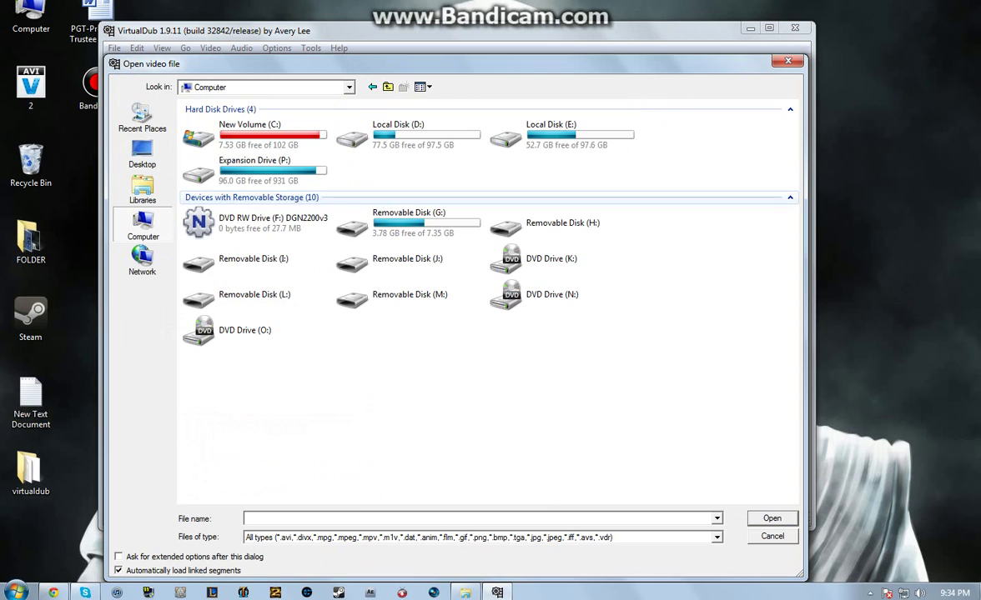
pyautogui.doubleClick(425, 135)
pyautogui.press('Return')
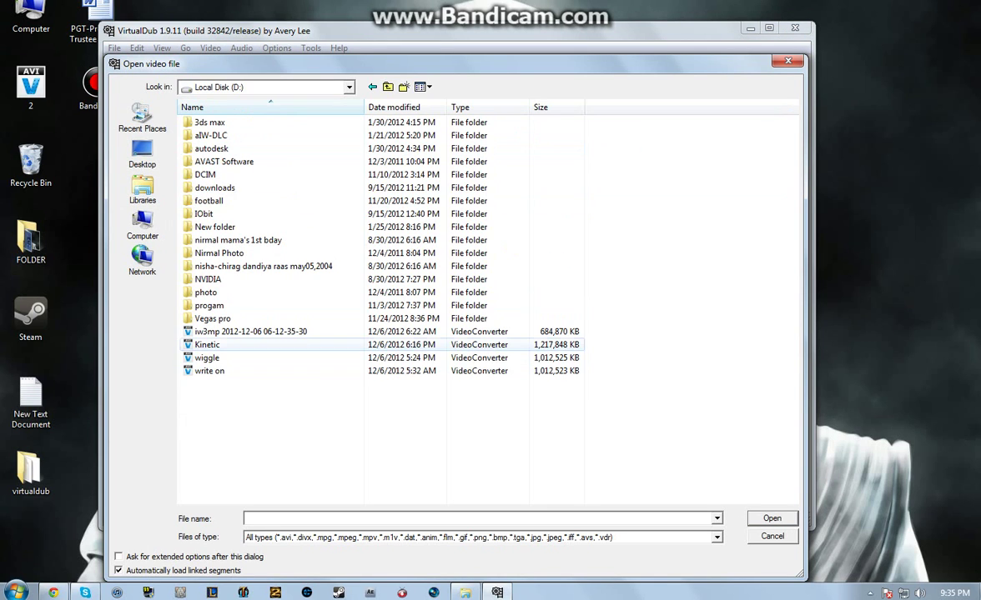
pyautogui.doubleClick(206, 345)
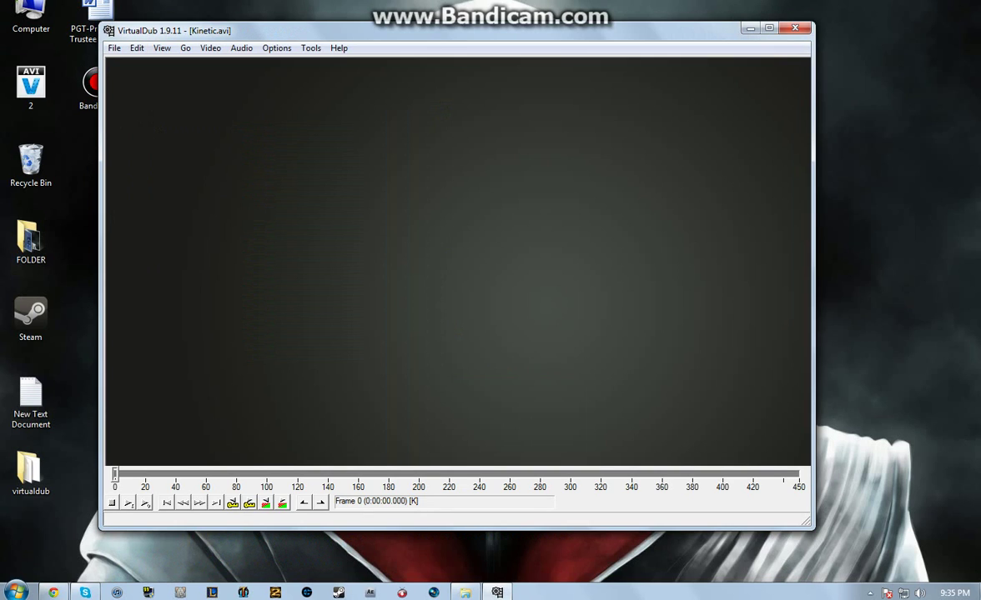
# Set the video compression to Xvid MPEG-4 Codec.
pyautogui.click(210, 47)
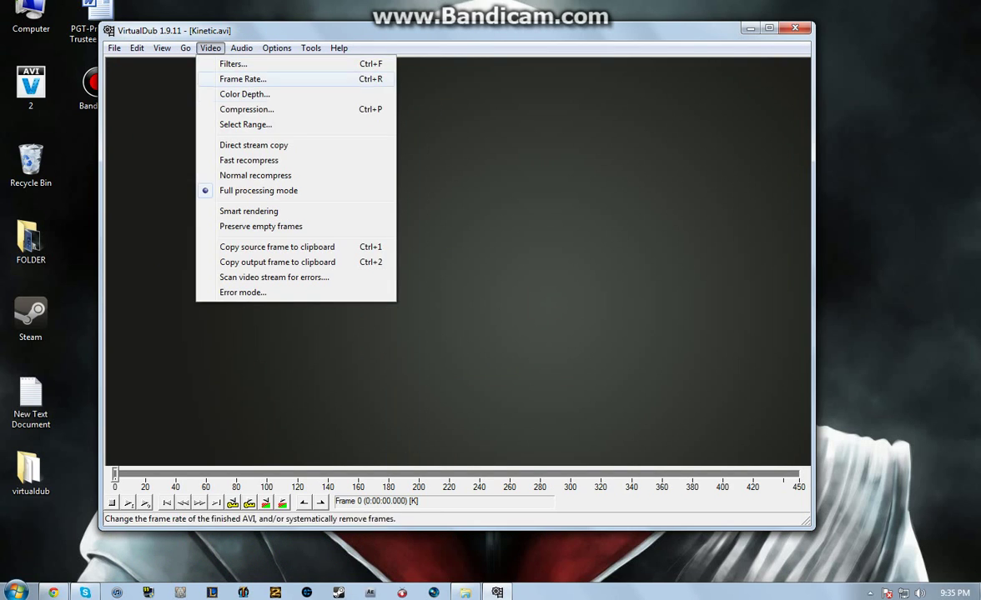
pyautogui.click(246, 109)
pyautogui.click(150, 184)
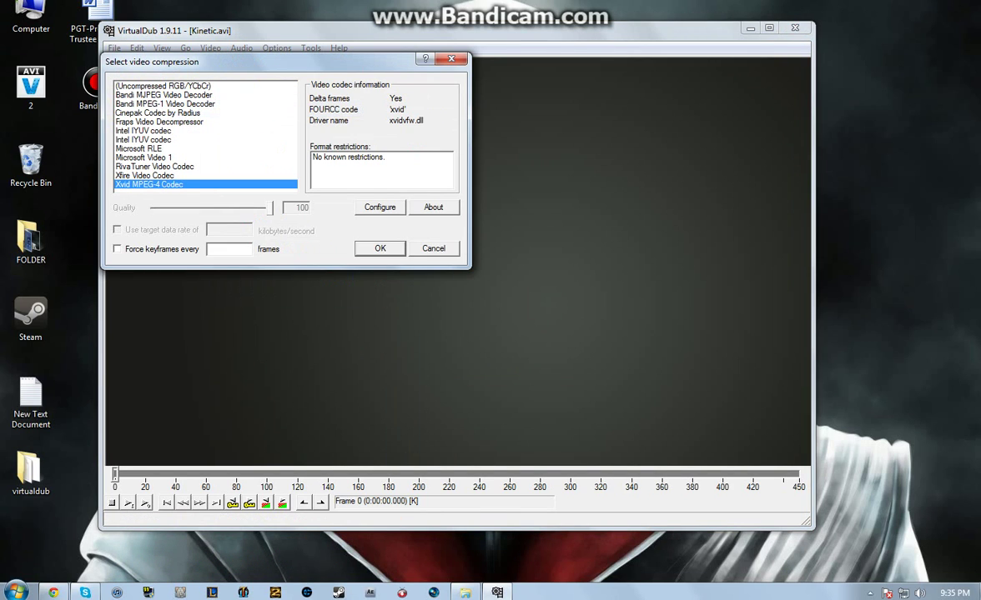
pyautogui.click(380, 249)
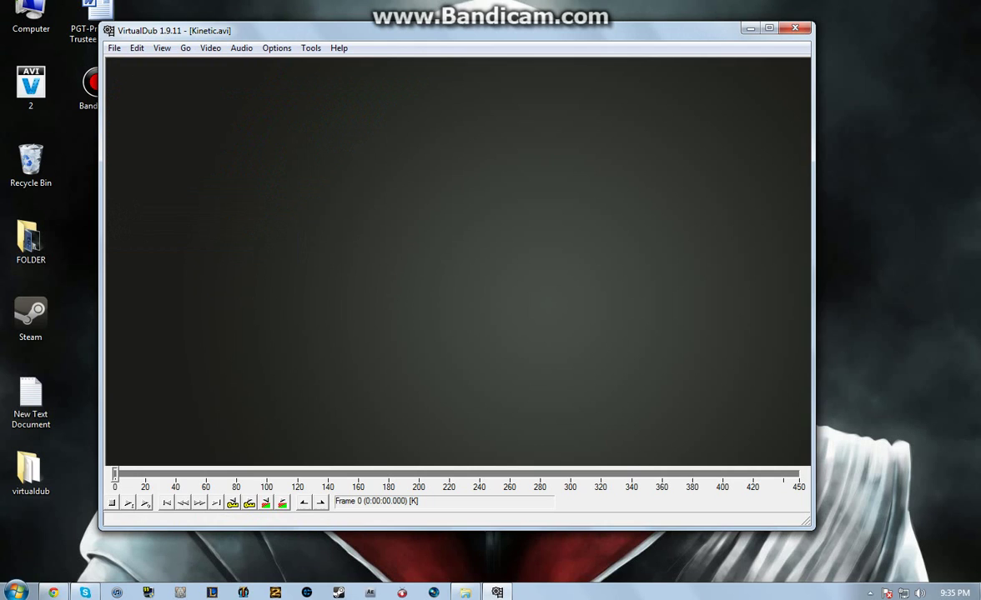
# Save the video as an AVI file named converted on the Desktop, and close VirtualDub once rendering is complete.
pyautogui.click(114, 48)
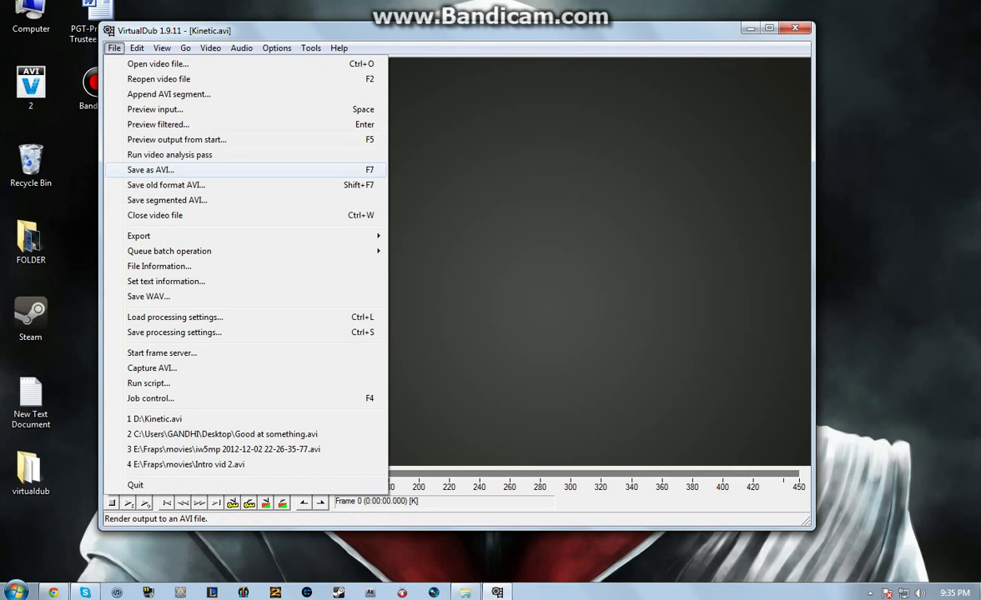
pyautogui.press('Return')
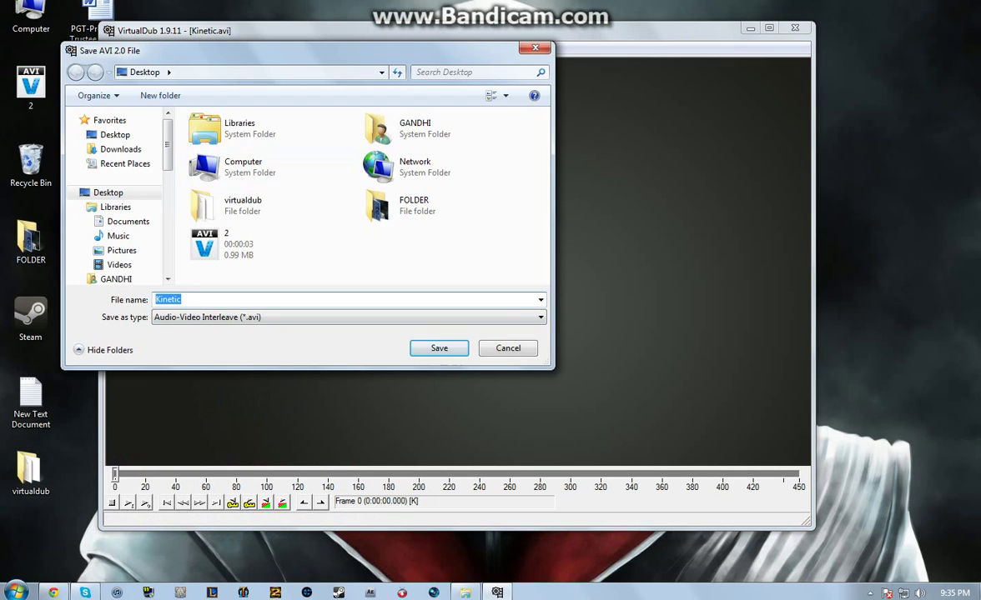
pyautogui.press('End')
pyautogui.press('BackSpace')
pyautogui.press('BackSpace')
pyautogui.press('BackSpace')
pyautogui.press('BackSpace')
pyautogui.press('BackSpace')
pyautogui.press('BackSpace')
pyautogui.press('BackSpace')
pyautogui.write('converted')
pyautogui.press('Return')
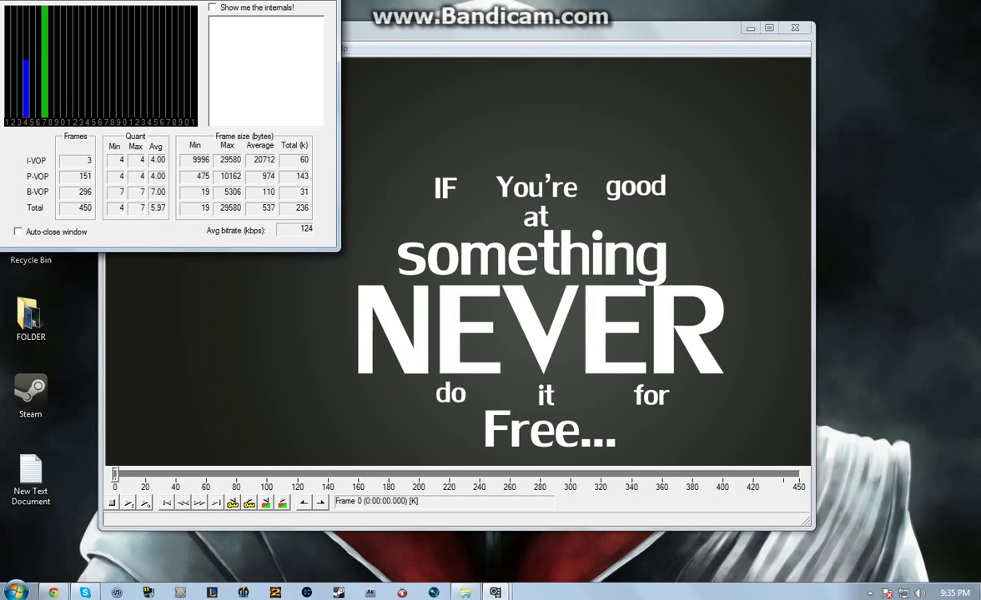
pyautogui.click(795, 27)
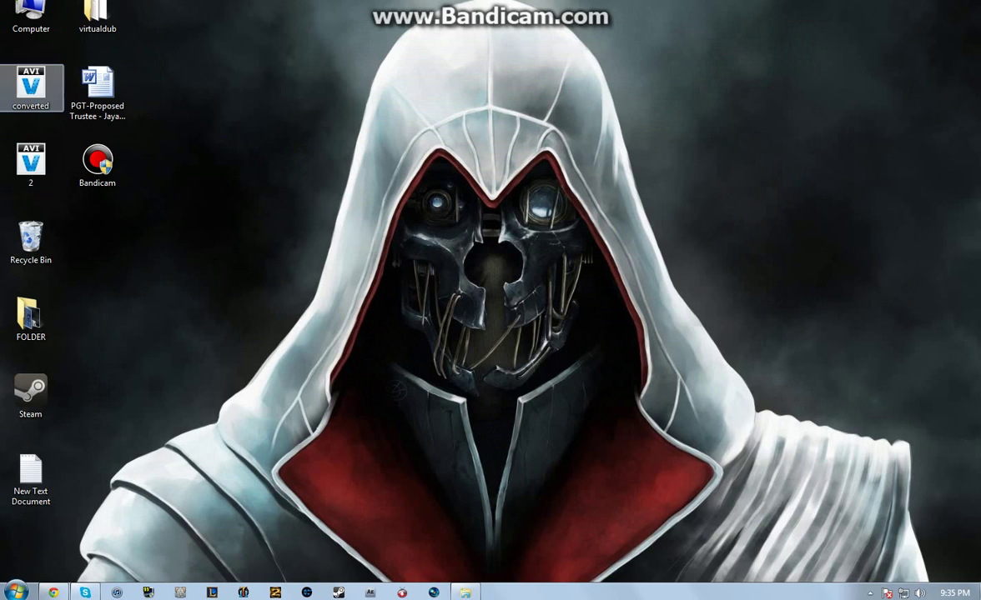
# Check the converted video's size on disk in its properties, then play it in VLC media player and close the player.
pyautogui.rightClick(26, 91)
pyautogui.click(71, 483)
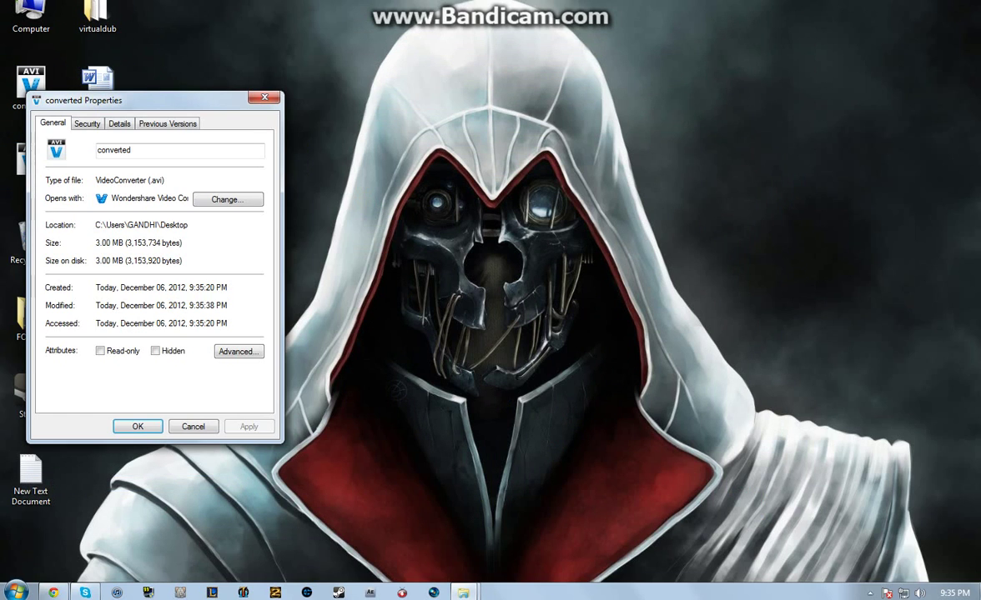
pyautogui.moveTo(112, 261); pyautogui.dragTo(95, 261)
pyautogui.click(138, 426)
pyautogui.rightClick(29, 87)
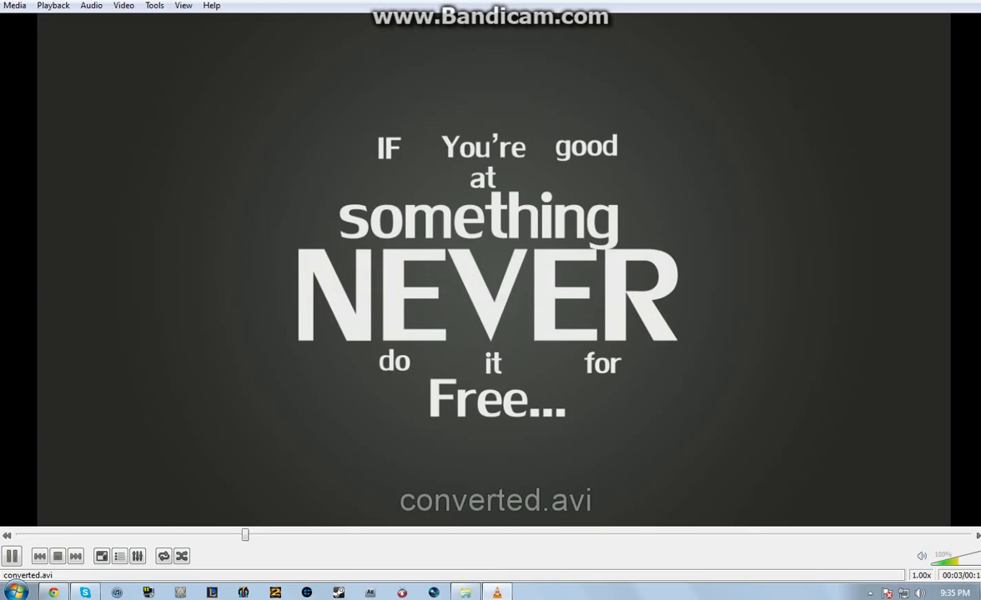
pyautogui.hotkey('alt', 'F4')
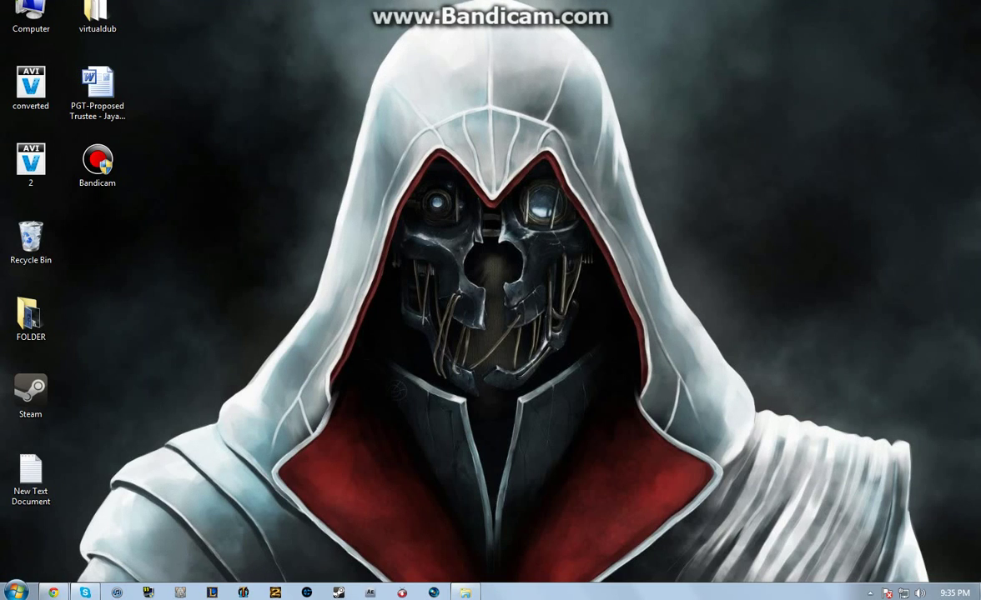